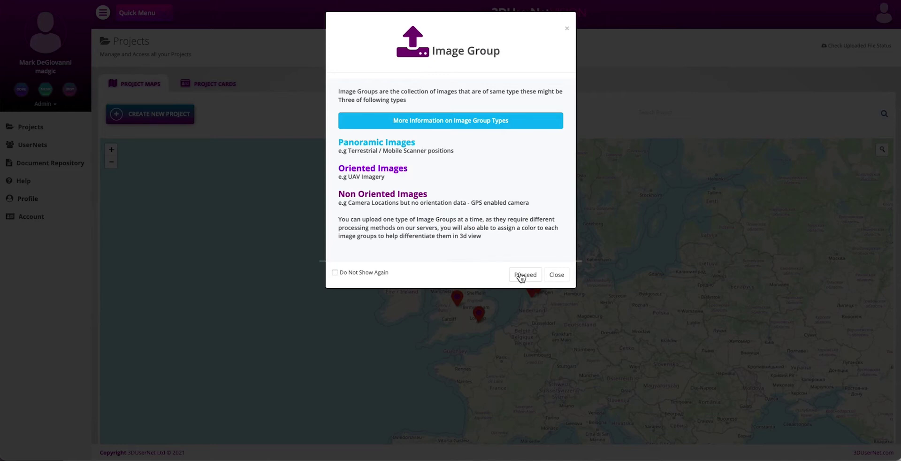
Proceed to the image group settings, enable the text/CSV option and add Drevopal_IntExtParams_GP.csv as the orientation file
click(521, 276)
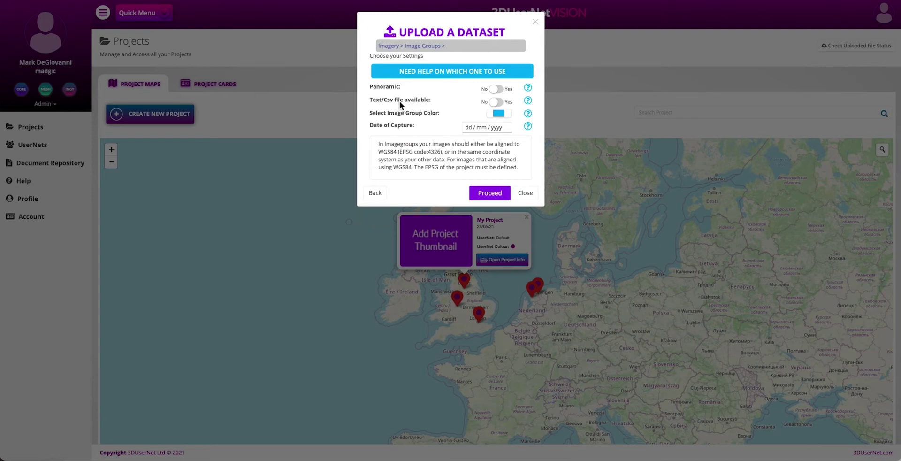
click(496, 102)
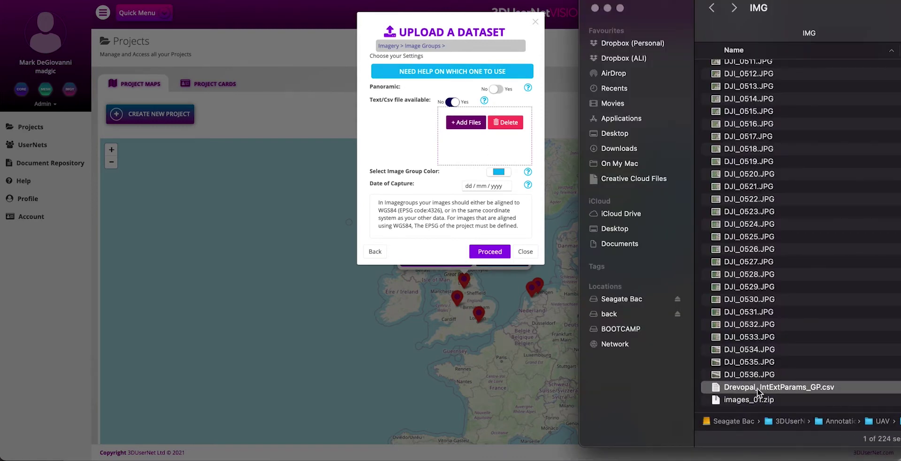
drag(765, 387, 504, 158)
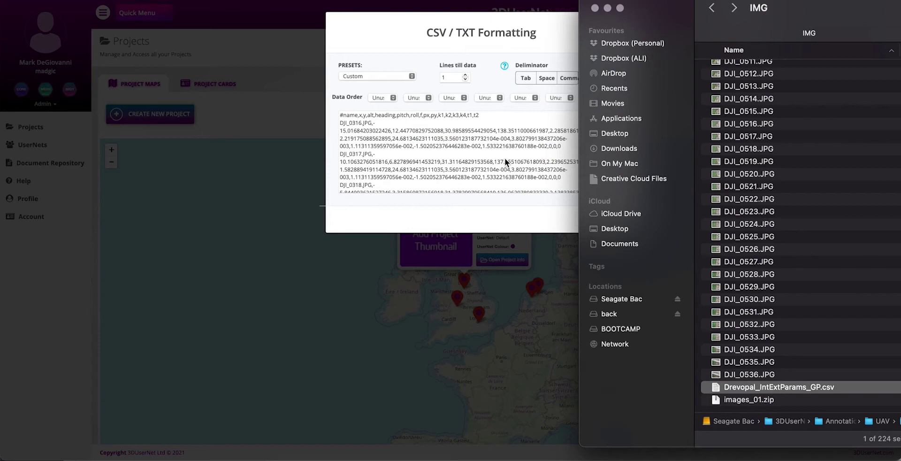
Apply the "Reality Catpure Images" preset to the CSV formatting and accept the data order
click(497, 155)
click(412, 75)
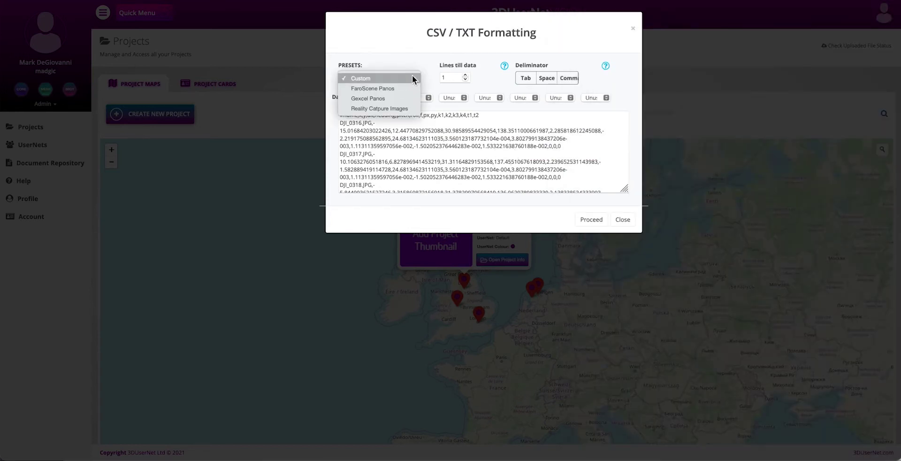
click(386, 104)
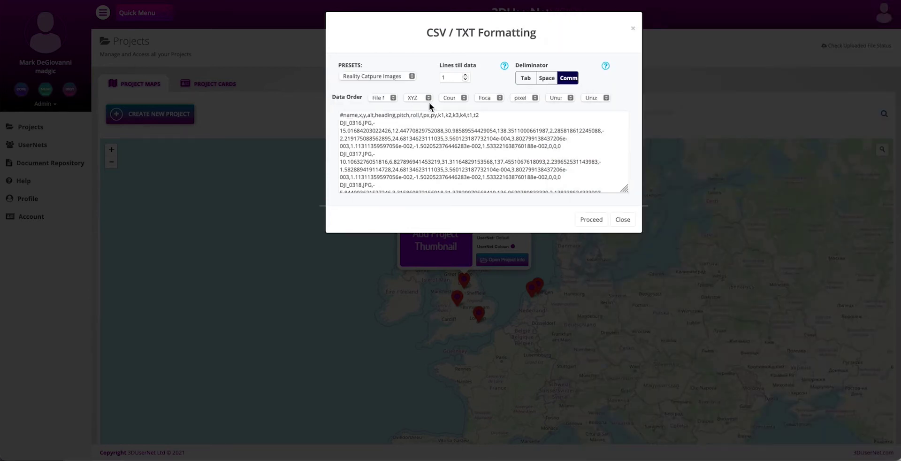
click(589, 219)
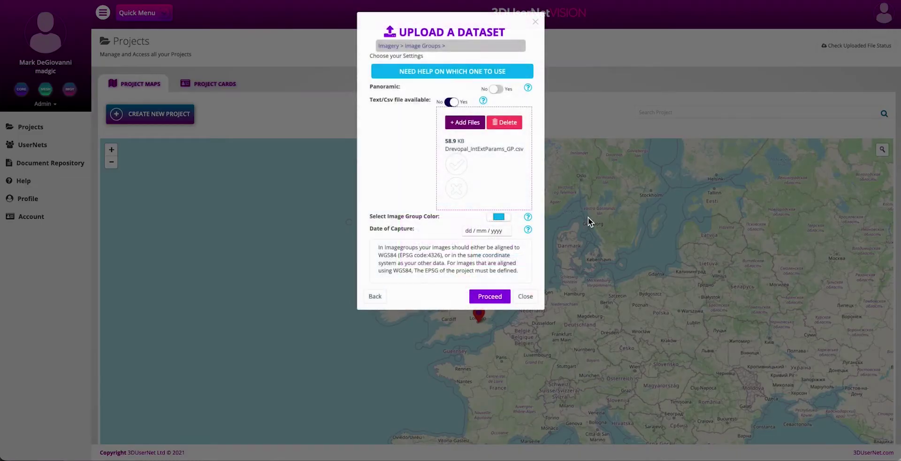
Set the image group color to turquoise
click(499, 216)
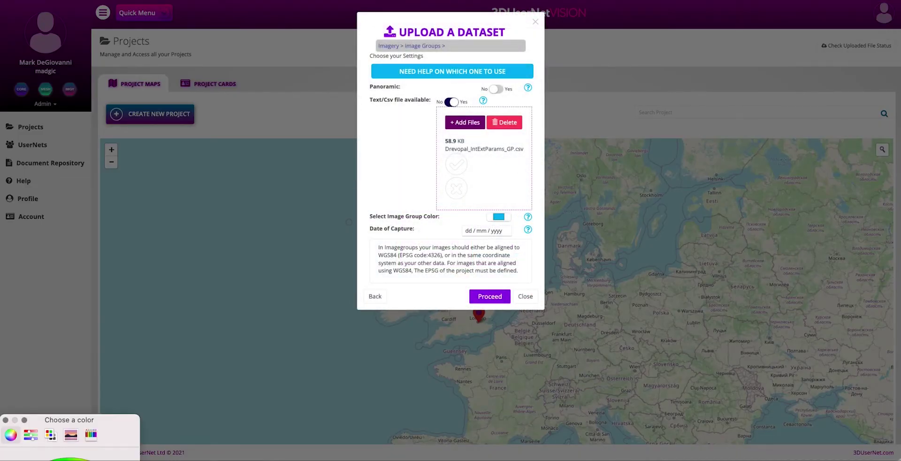
drag(67, 419, 74, 236)
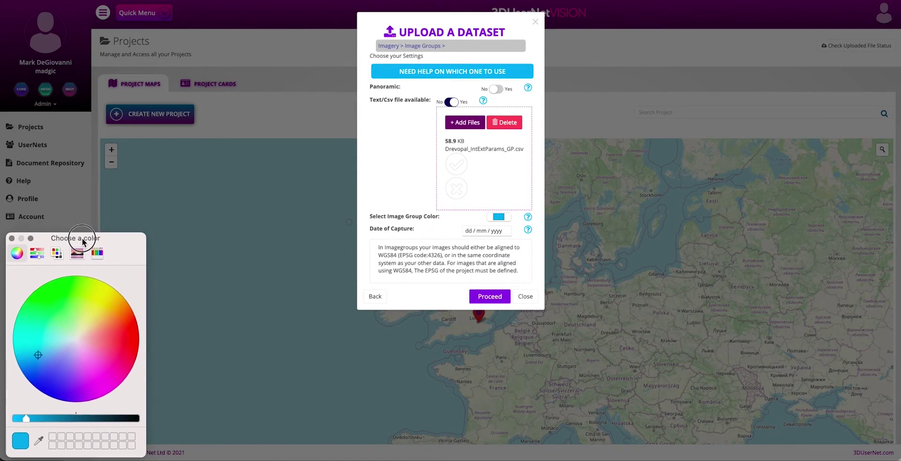
drag(96, 334, 37, 337)
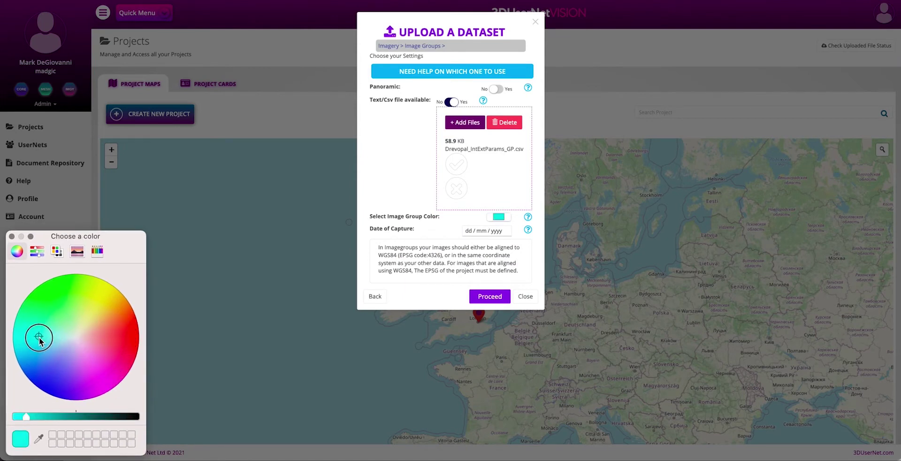
click(11, 236)
Set the date of capture to 11/05/2021 and proceed to the file upload stage
click(491, 231)
click(503, 328)
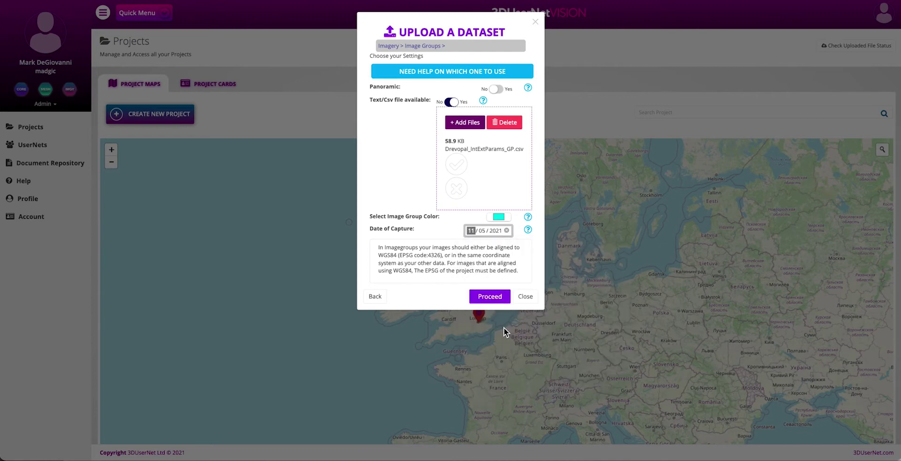
click(490, 296)
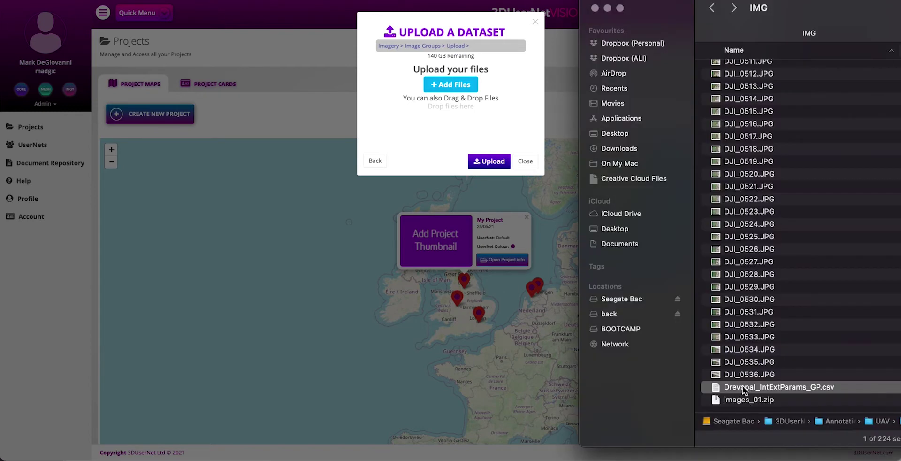
Add images_01.zip from the IMG folder to the dataset and start its upload
click(742, 401)
drag(742, 403, 471, 104)
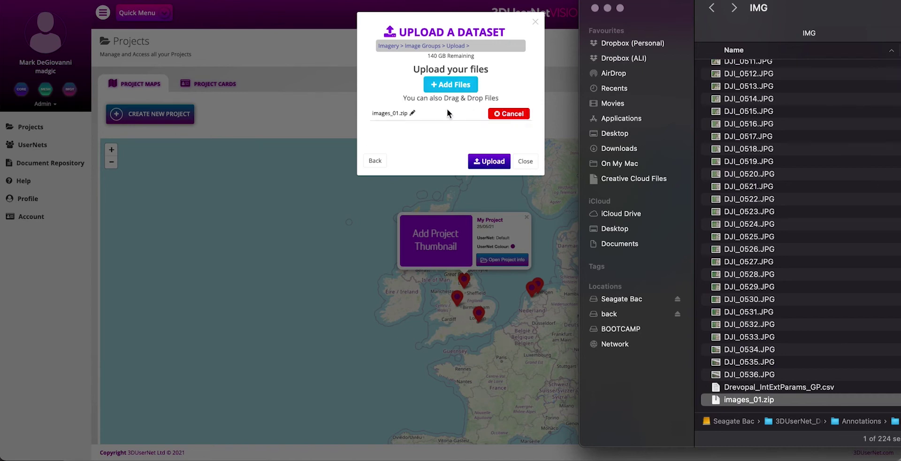
click(483, 162)
click(486, 162)
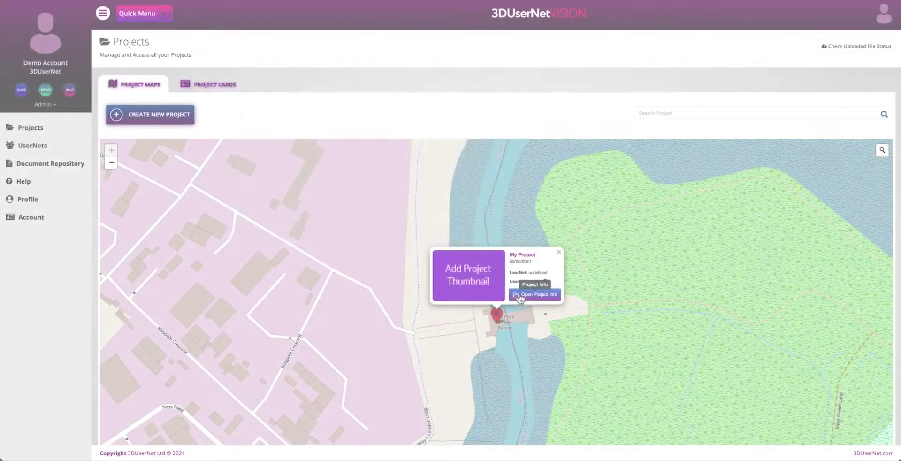
Open the project info of My Project and launch its listed task in the 3D viewer
click(516, 293)
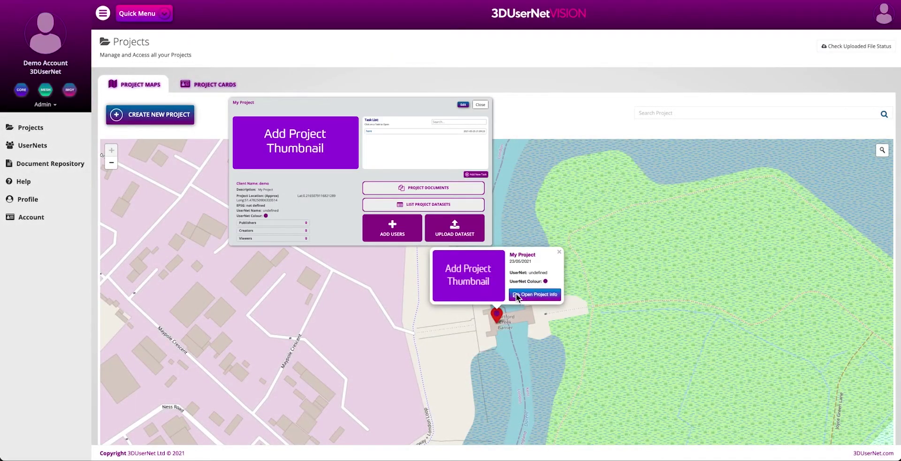
click(366, 134)
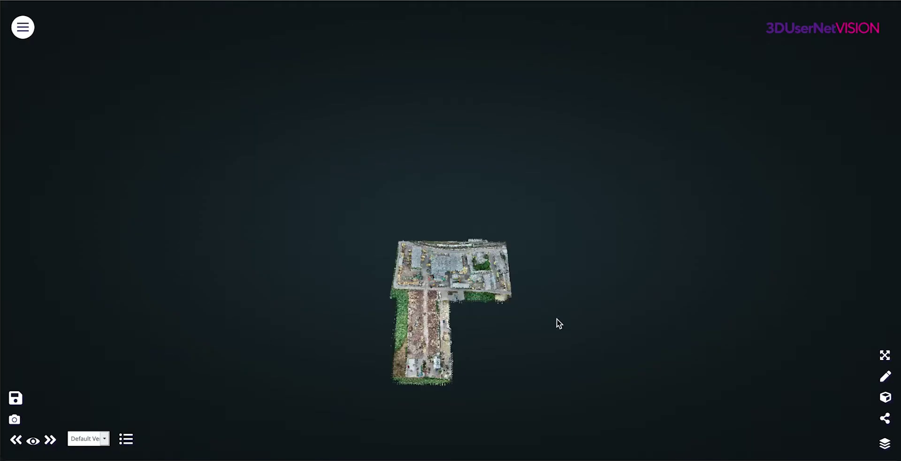
drag(556, 319, 400, 324)
double_click(453, 280)
scroll(452, 279, down, 10)
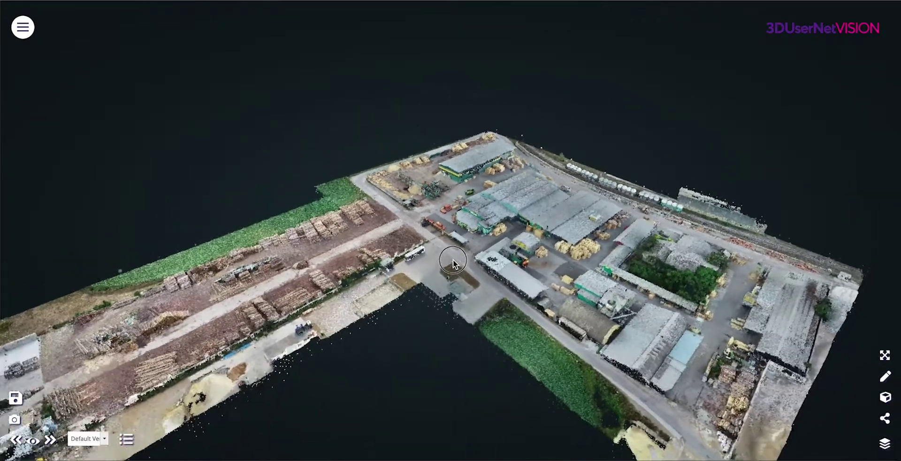
scroll(452, 259, down, 5)
Add the images_01.zip image group to the project from the project dataset's imagery list, and close the data management area
mouse_move(886, 443)
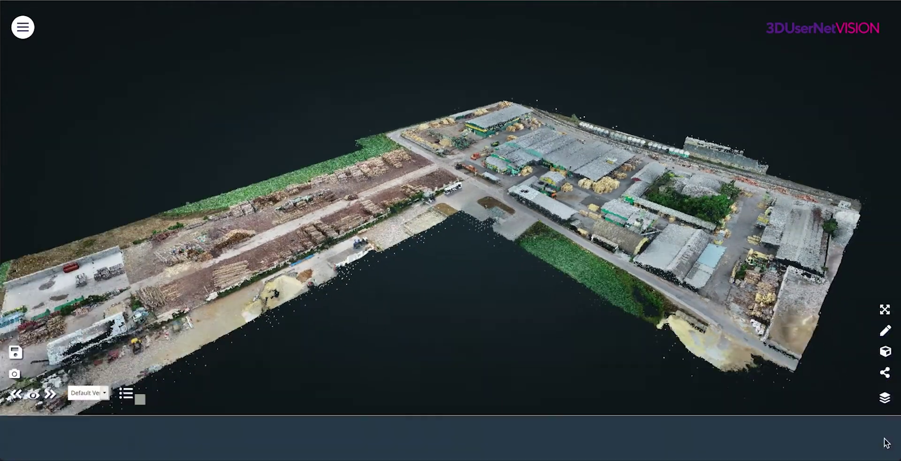
scroll(7, 436, down, 3)
click(40, 451)
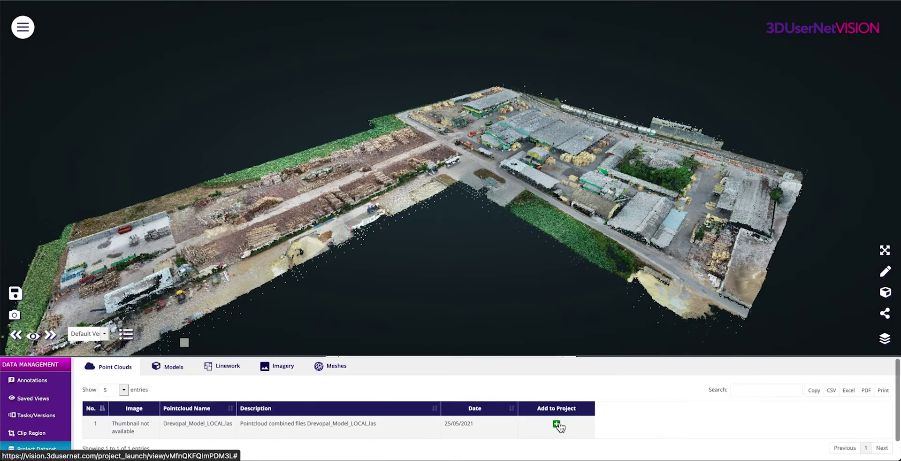
click(284, 367)
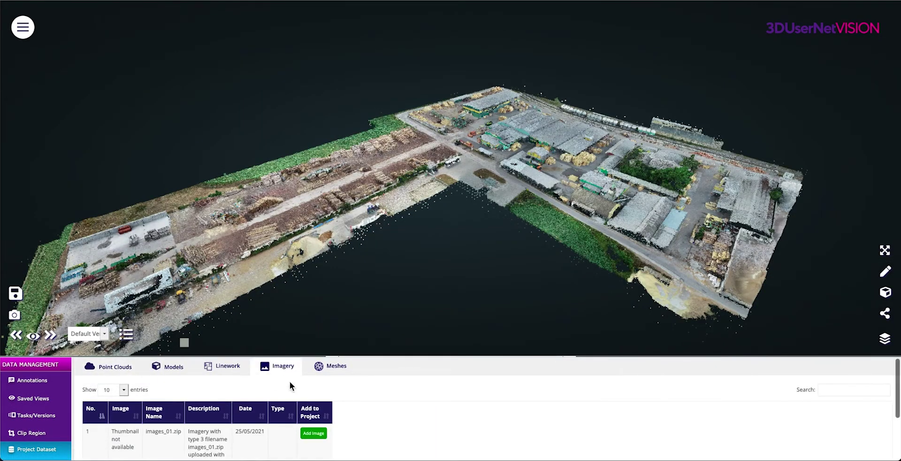
click(313, 433)
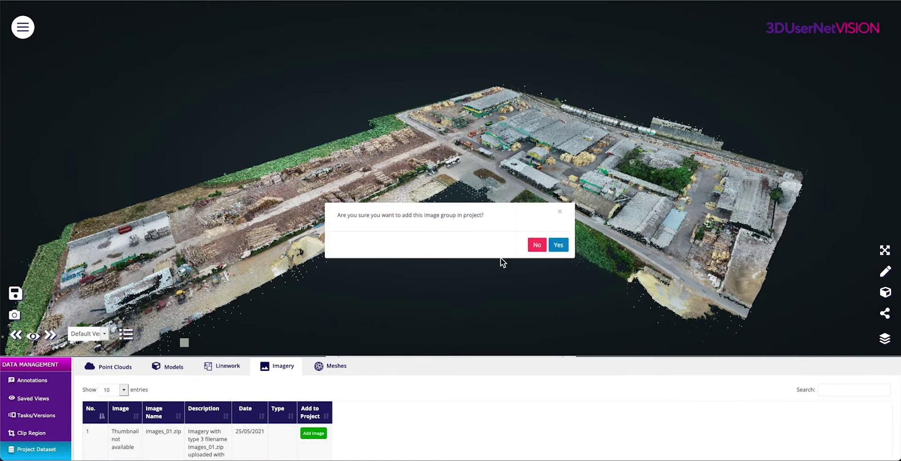
click(558, 244)
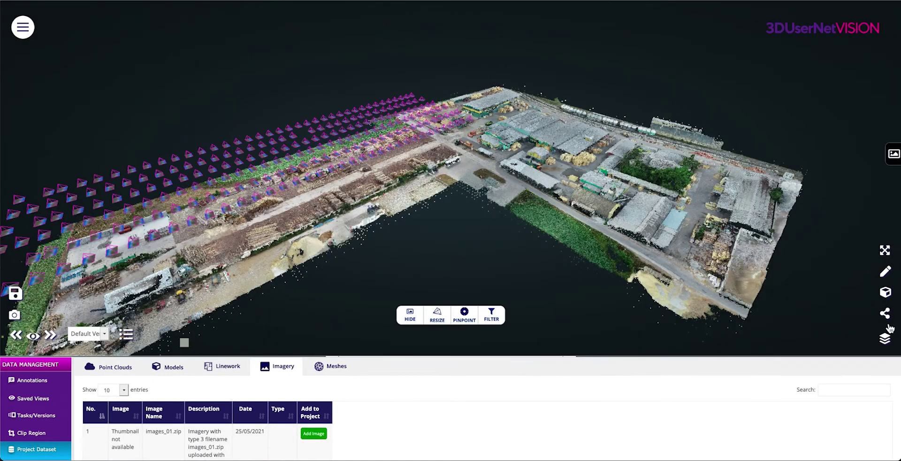
click(886, 340)
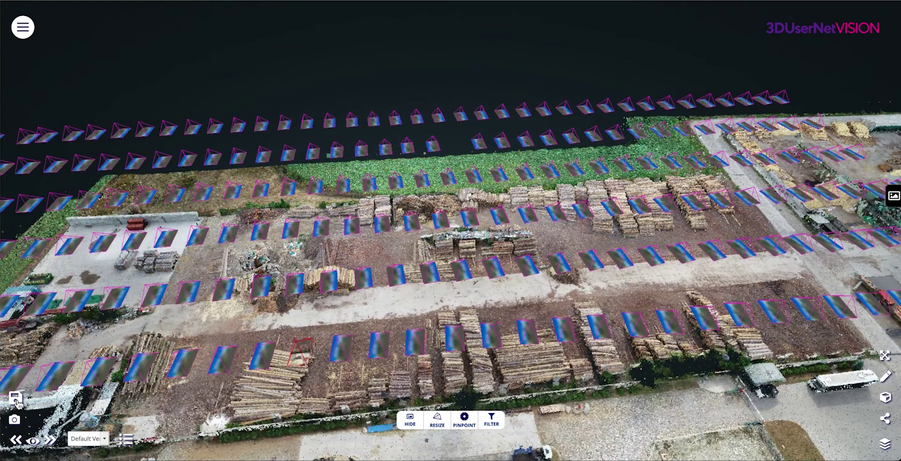
Save the current work as a version named "Data in"
click(16, 399)
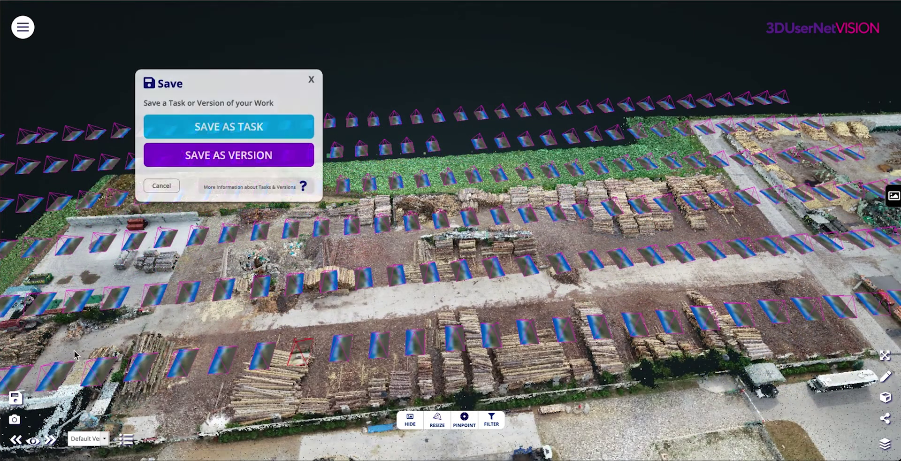
click(258, 156)
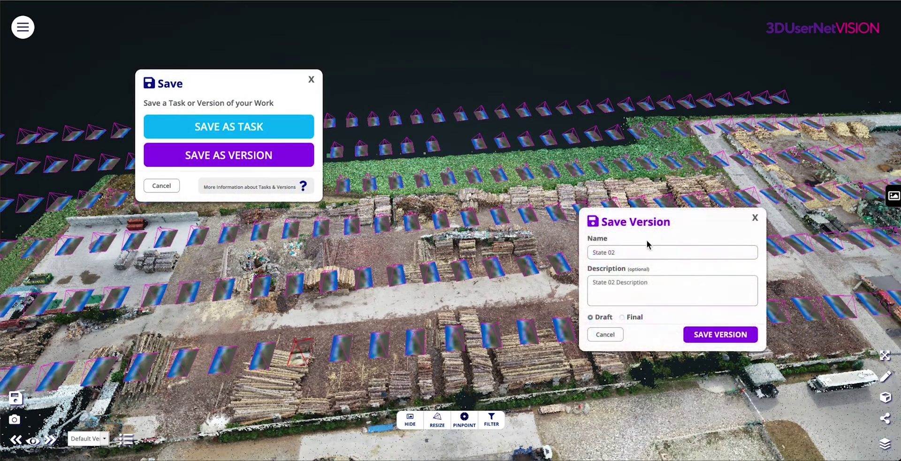
text(Data in)
click(720, 334)
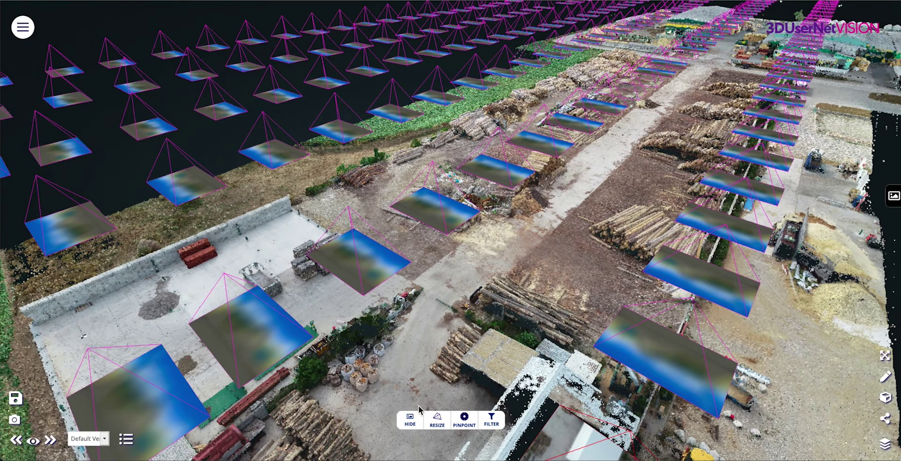
Hide the image icons in the 3D view and show them again
click(410, 421)
click(411, 421)
Make the image icons above the log yard smaller with the Resize tool
drag(599, 241, 442, 280)
scroll(442, 281, down, 10)
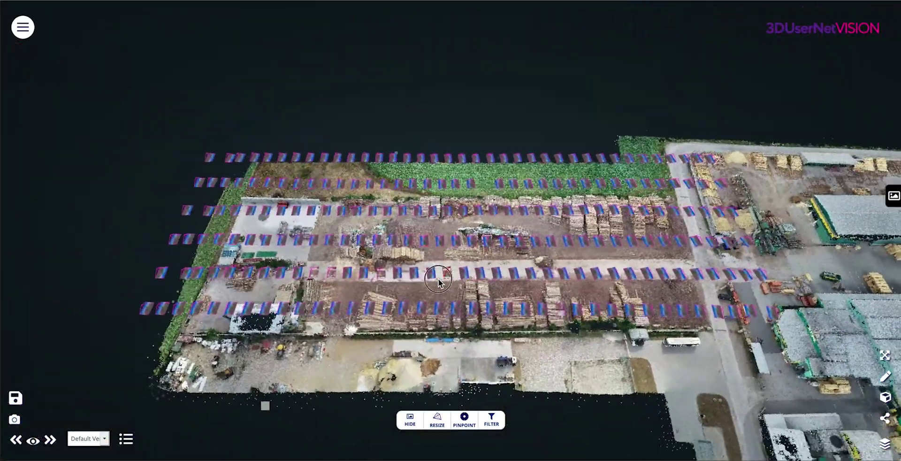
right_drag(438, 279, 456, 277)
click(441, 422)
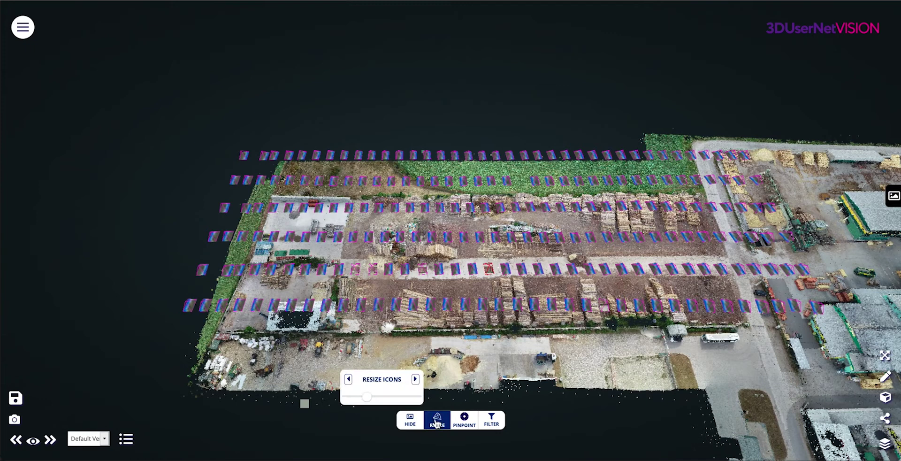
drag(366, 398, 388, 398)
click(437, 419)
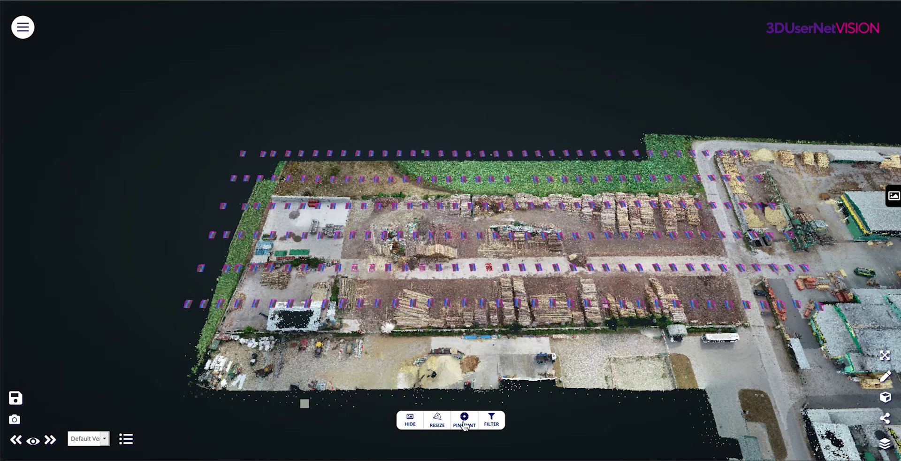
Use Pinpoint to isolate the images covering the debris pile in the log yard
click(464, 419)
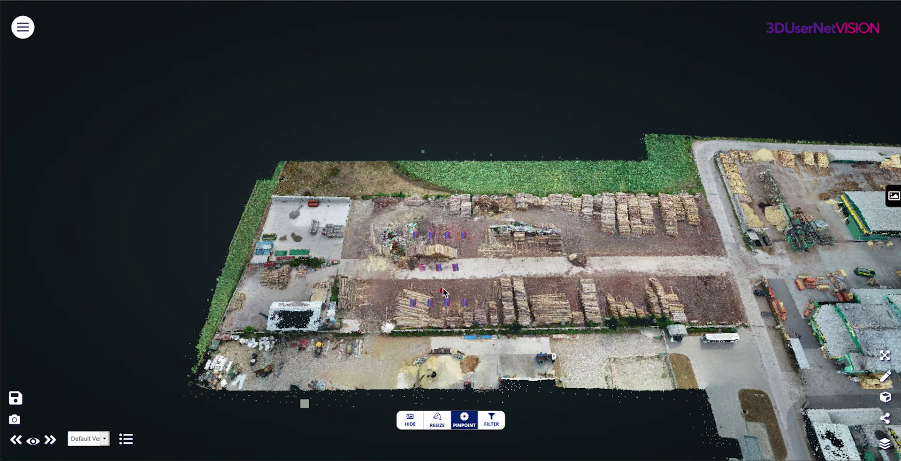
click(502, 244)
click(599, 214)
click(404, 248)
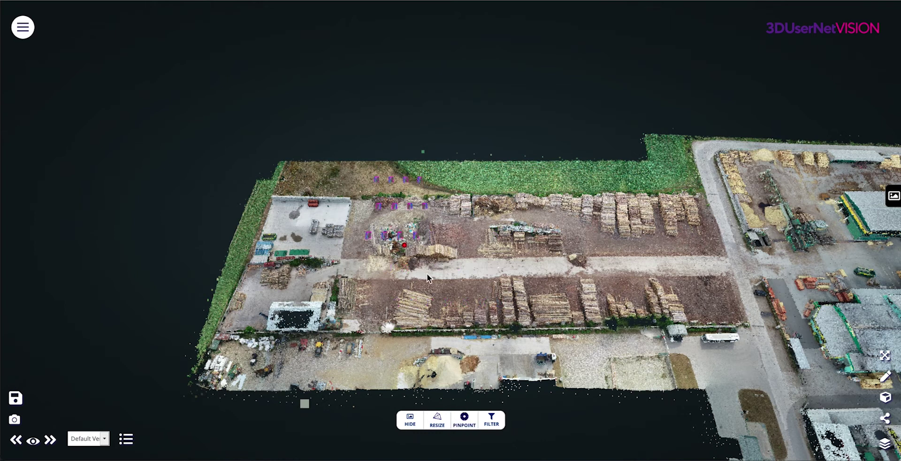
Look at the thumbnail filter options and image albums, then close the filter and the image mark-up view
click(495, 418)
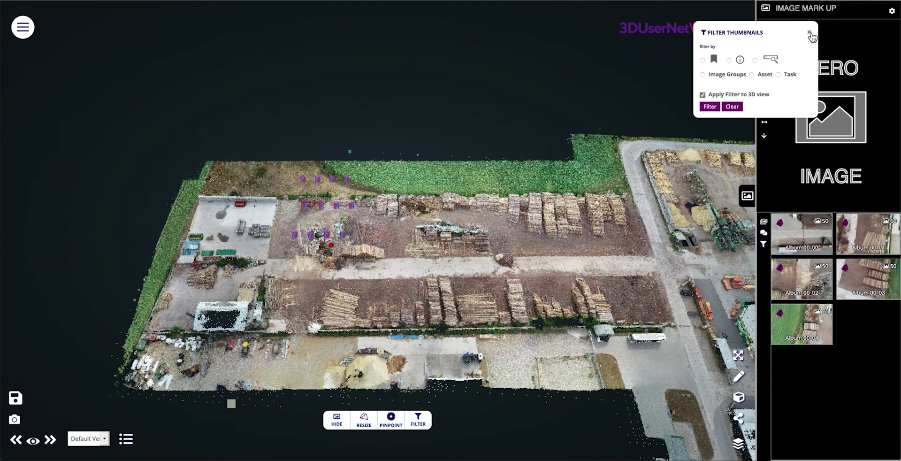
click(810, 34)
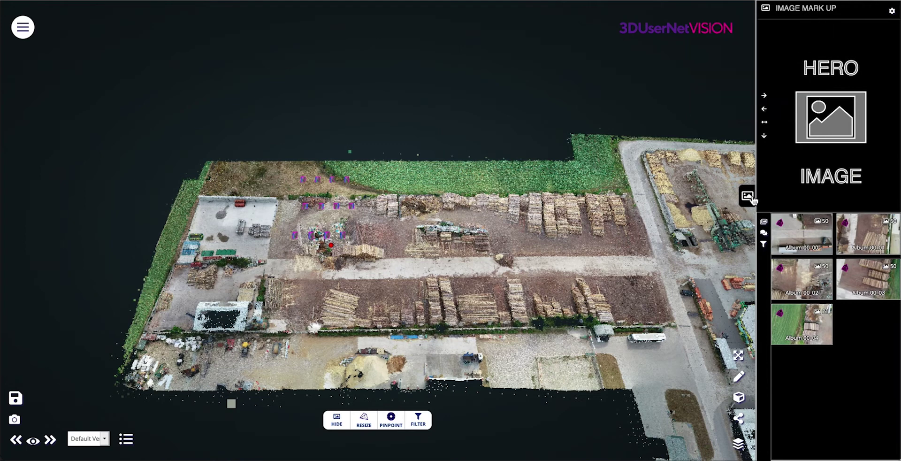
click(750, 196)
Open one of the drone images over the log yard and examine the log stacks and scrap metal up close
click(556, 230)
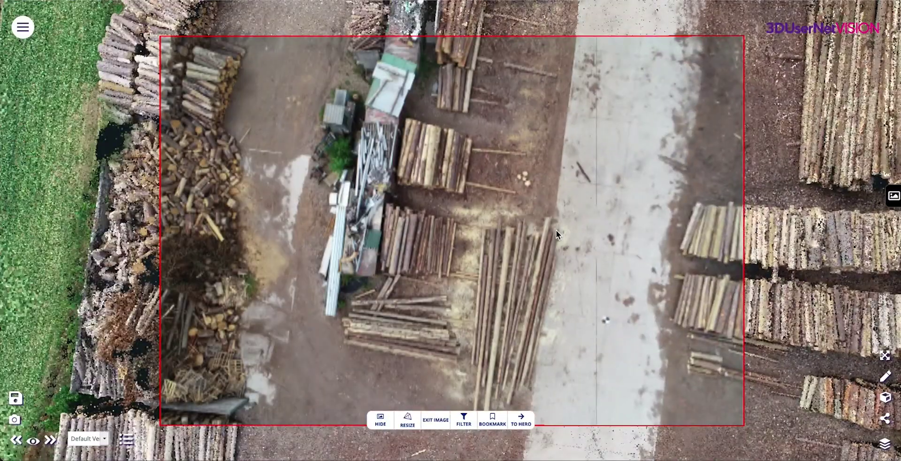
scroll(392, 217, down, 2)
scroll(391, 217, up, 4)
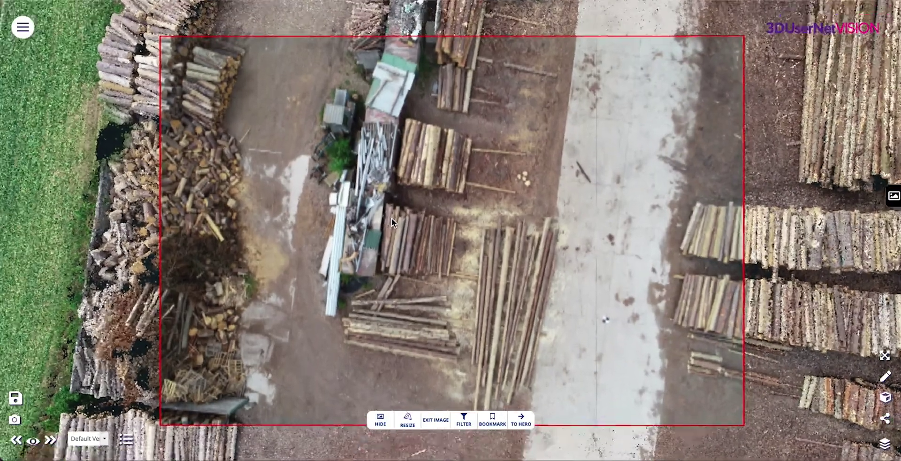
scroll(391, 217, down, 2)
scroll(391, 217, up, 5)
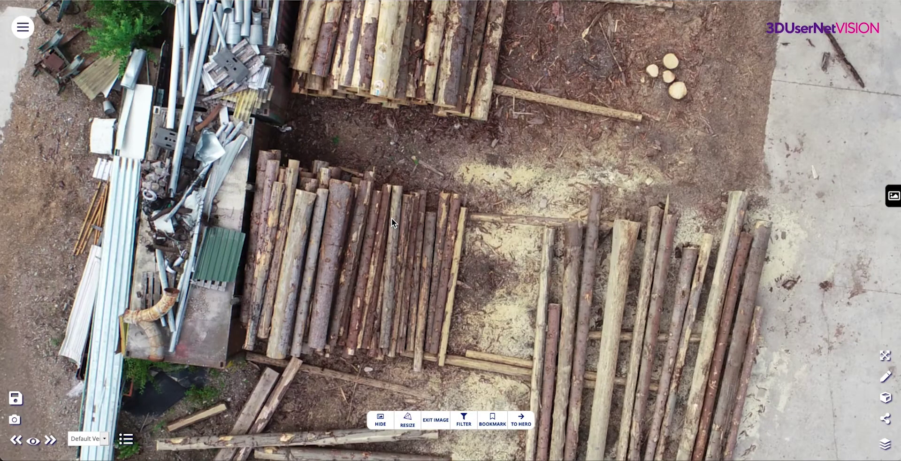
Examine the log piles, old machinery and scrap pipes in the open drone image, including how it fits over the point cloud
scroll(391, 218, up, 4)
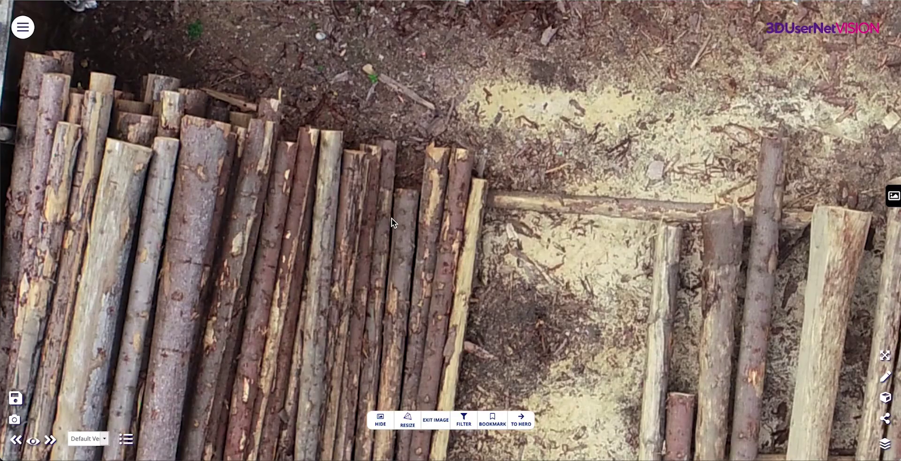
drag(391, 217, 269, 190)
scroll(270, 191, down, 10)
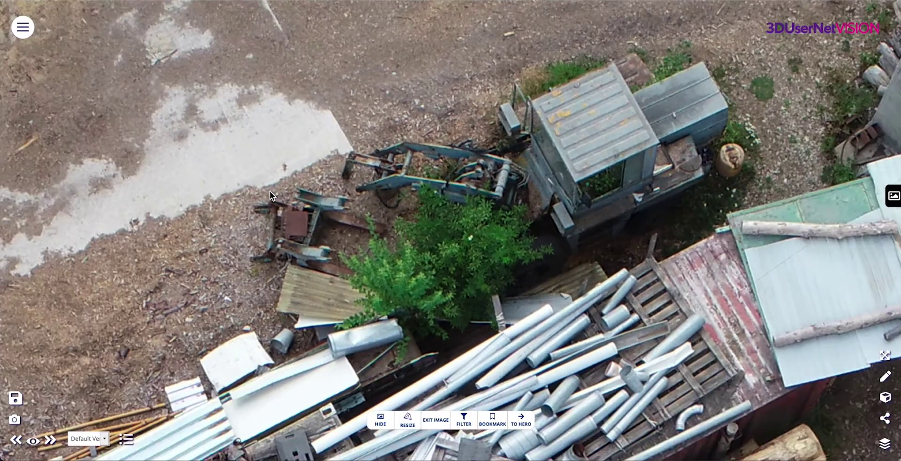
scroll(269, 190, down, 10)
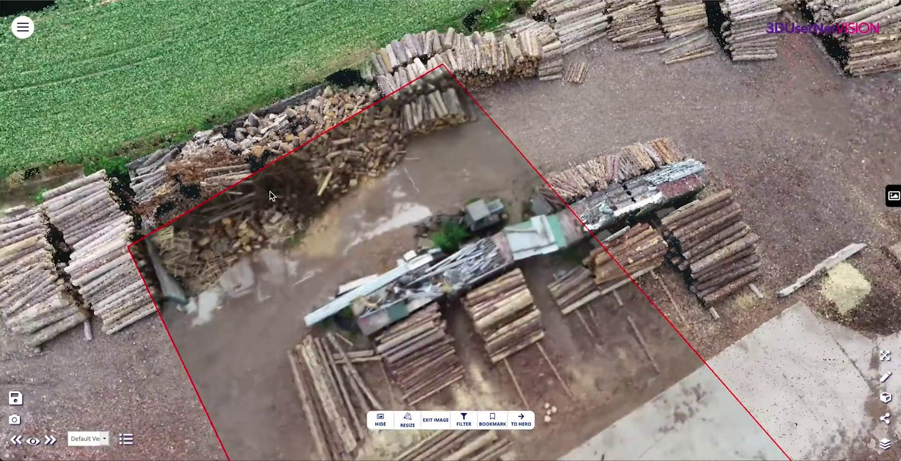
drag(269, 191, 458, 209)
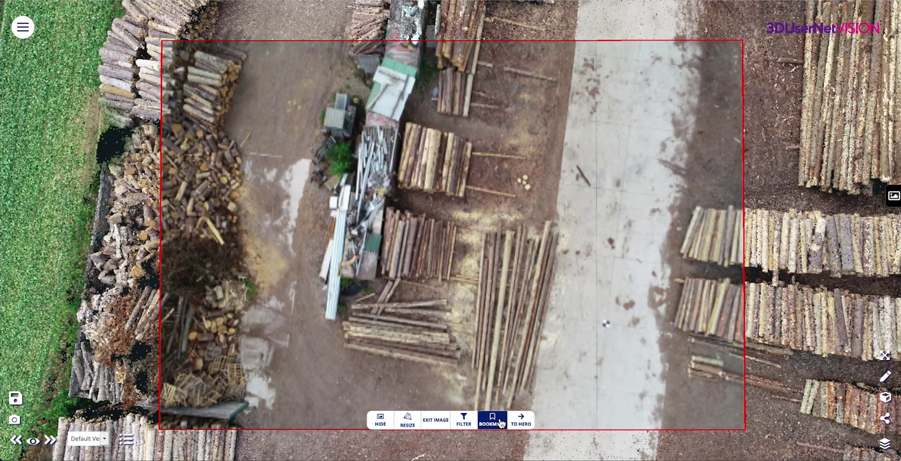
Bookmark the open drone image and send it to the hero viewer, enlarging the viewer area of the image mark-up
click(501, 423)
click(522, 421)
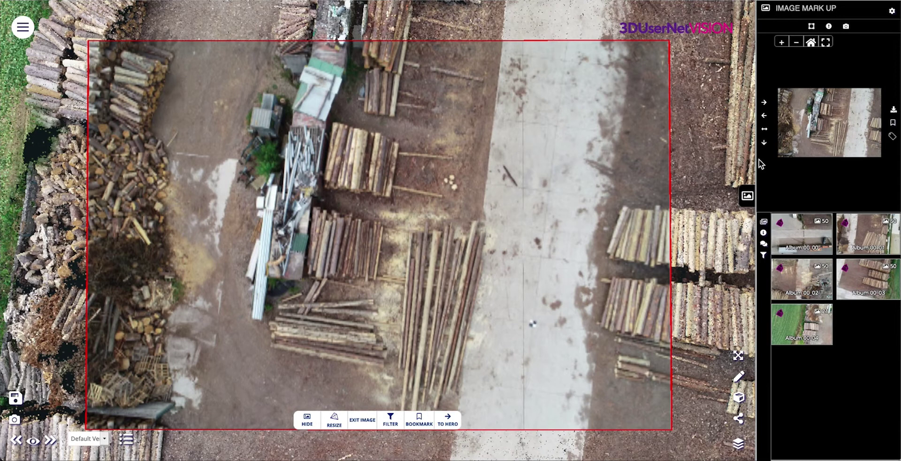
click(463, 203)
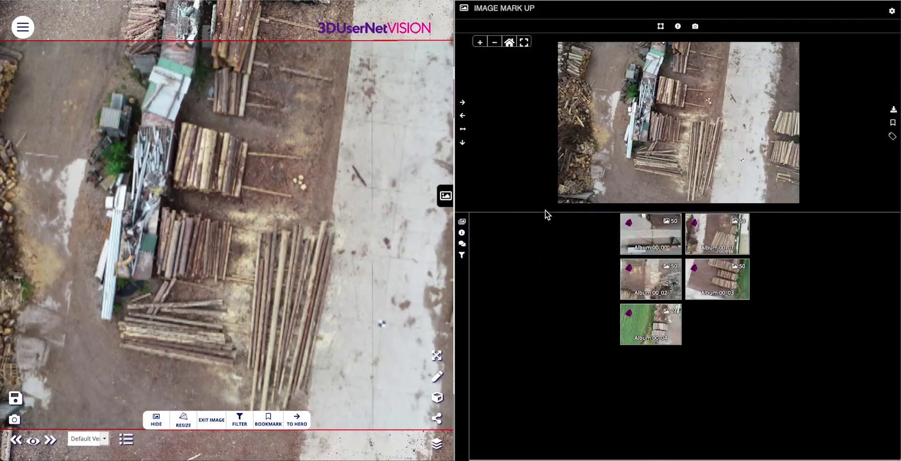
drag(543, 211, 539, 341)
Examine the log yard and the debris pile up close in the hero viewer's drone images
click(662, 189)
scroll(661, 192, up, 5)
scroll(695, 196, down, 5)
scroll(713, 157, down, 5)
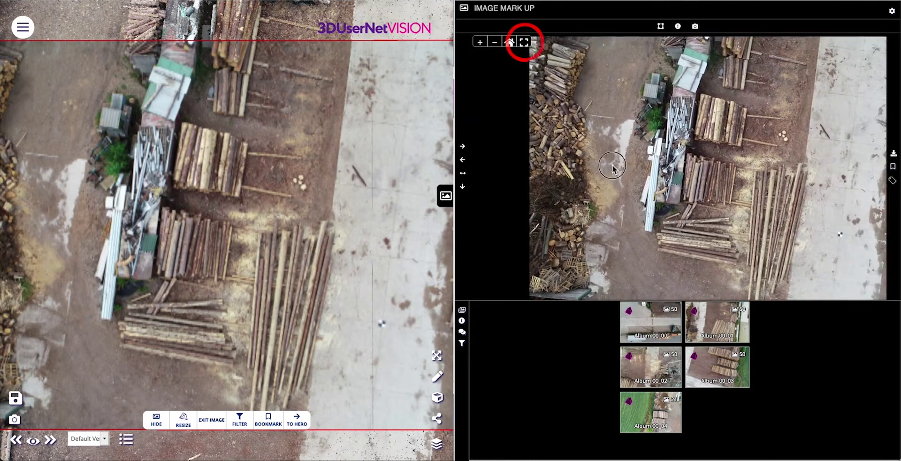
drag(612, 167, 585, 159)
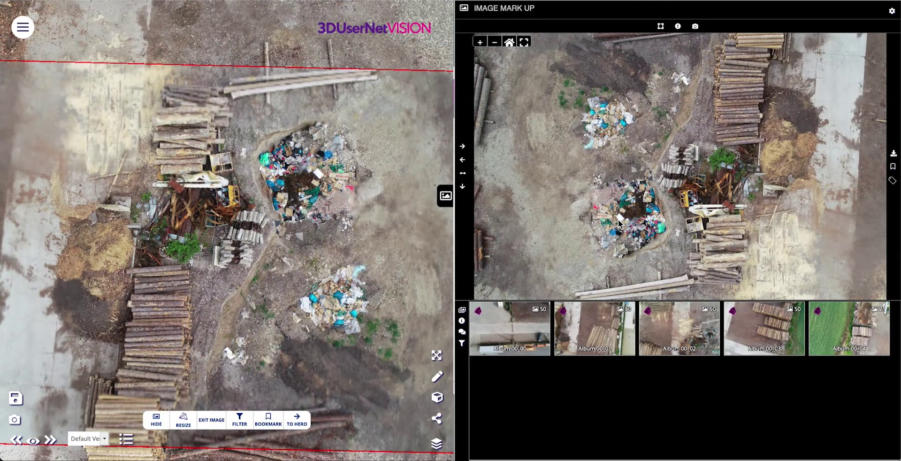
scroll(619, 222, up, 5)
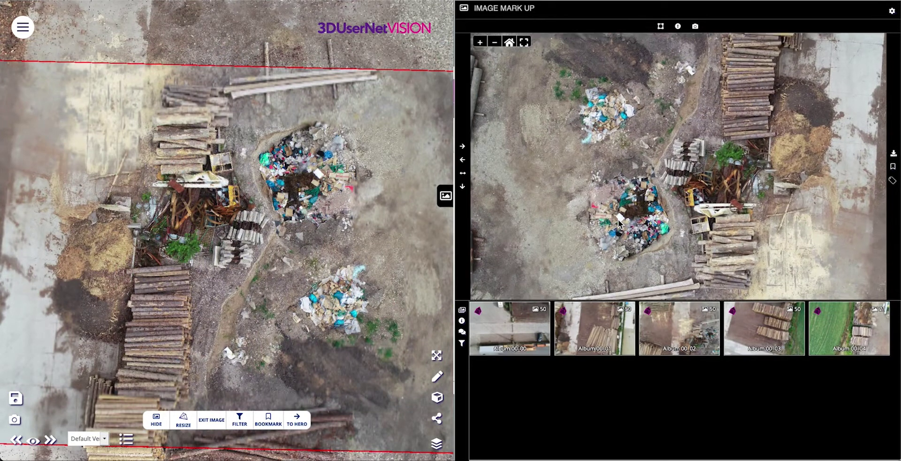
scroll(614, 175, down, 5)
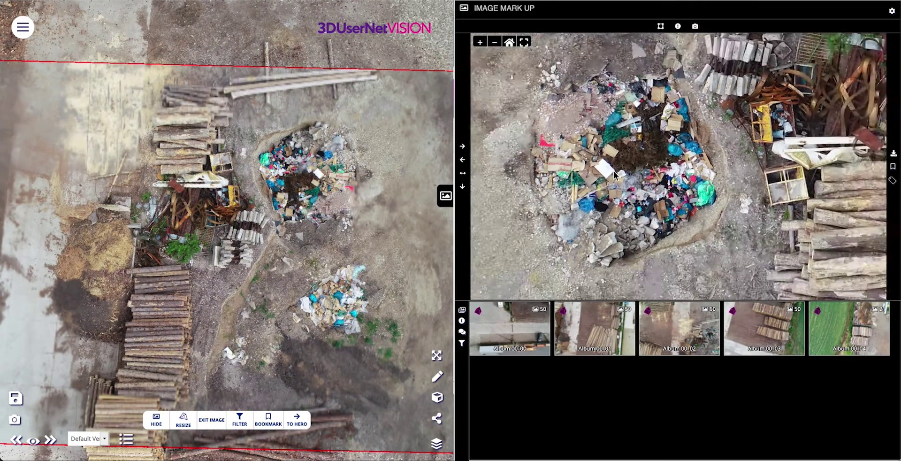
scroll(615, 190, up, 5)
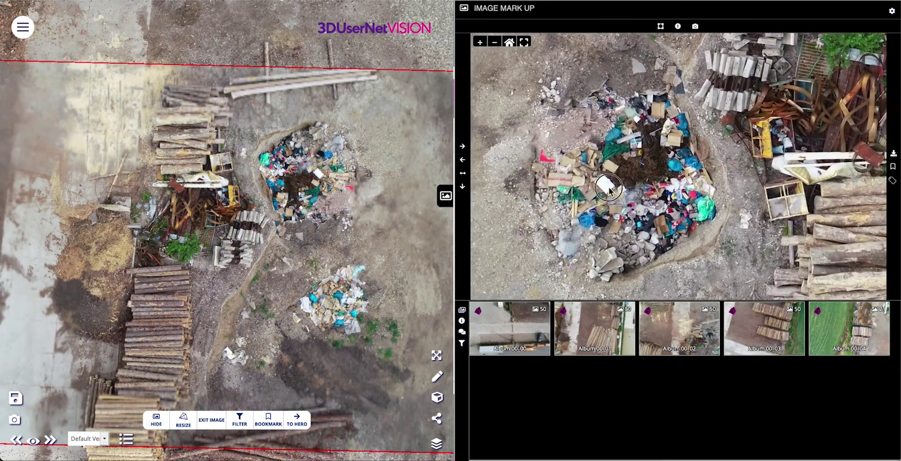
Draw a red rectangle annotation around the debris pile, titled "landfill" with the text "To be covered over", flagged as a task
click(662, 26)
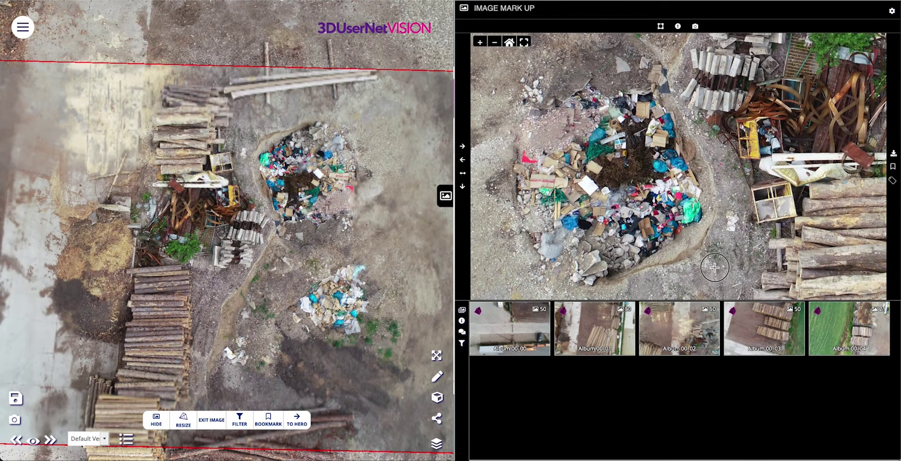
click(714, 271)
click(703, 67)
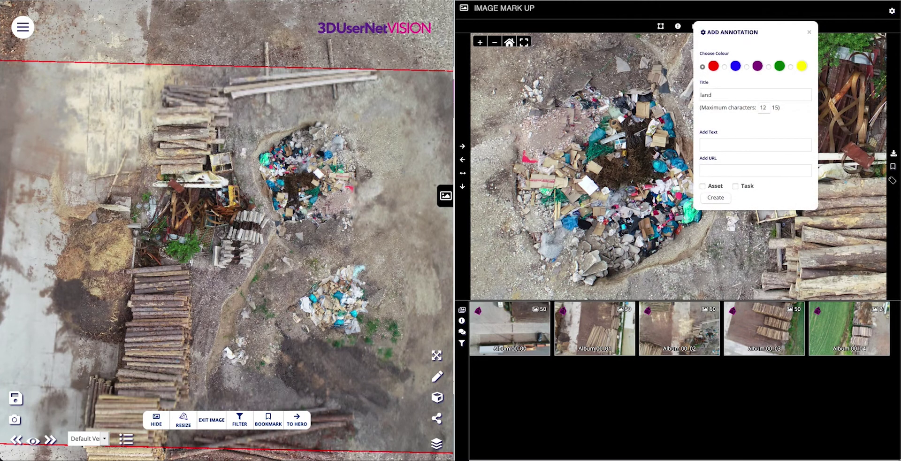
click(704, 141)
click(717, 198)
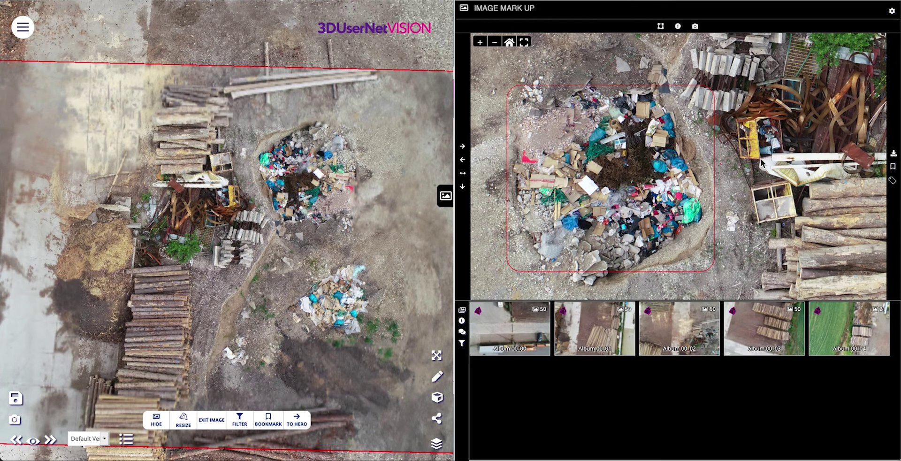
Place a blue information annotation titled "scrap metal" on the rusty metal heap beside the debris pile, flagged as a task
drag(757, 164, 671, 186)
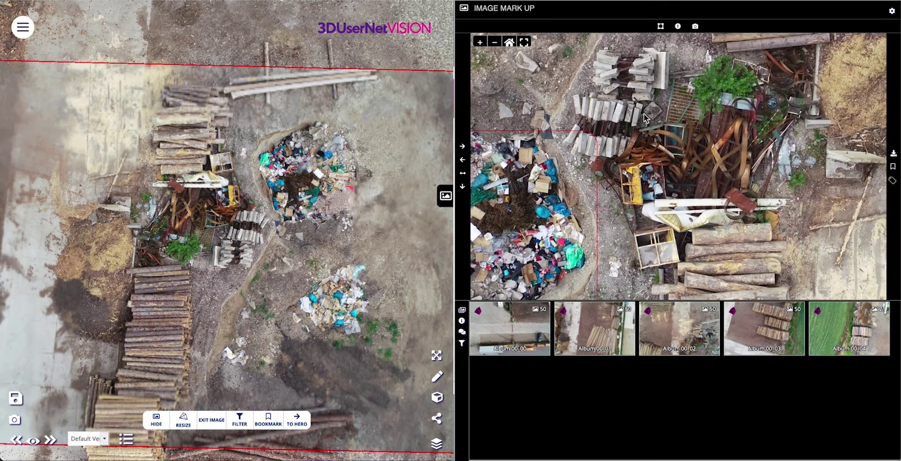
click(700, 158)
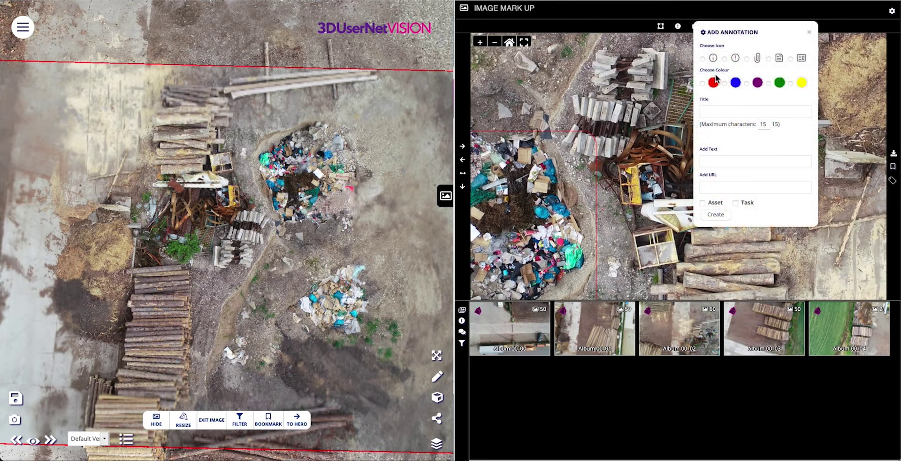
click(724, 84)
click(716, 111)
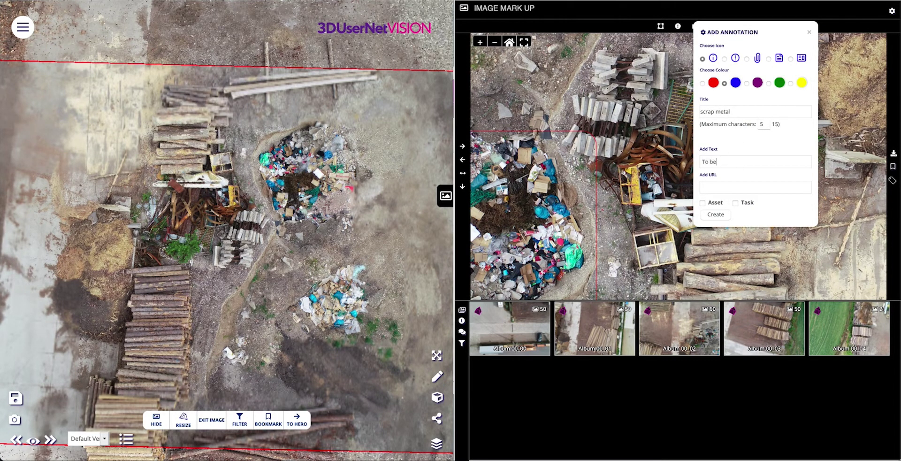
click(702, 203)
click(740, 204)
click(714, 217)
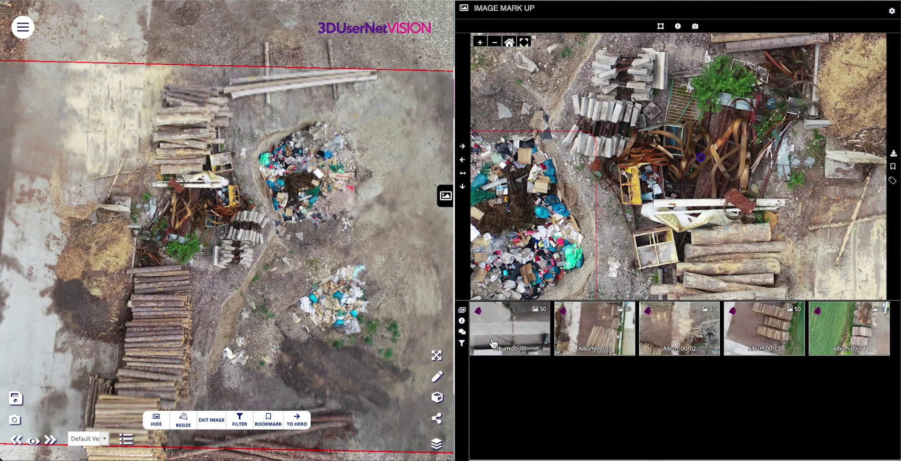
Open the annotation list for all images and show the "landfill" annotation in the hero viewer
click(462, 331)
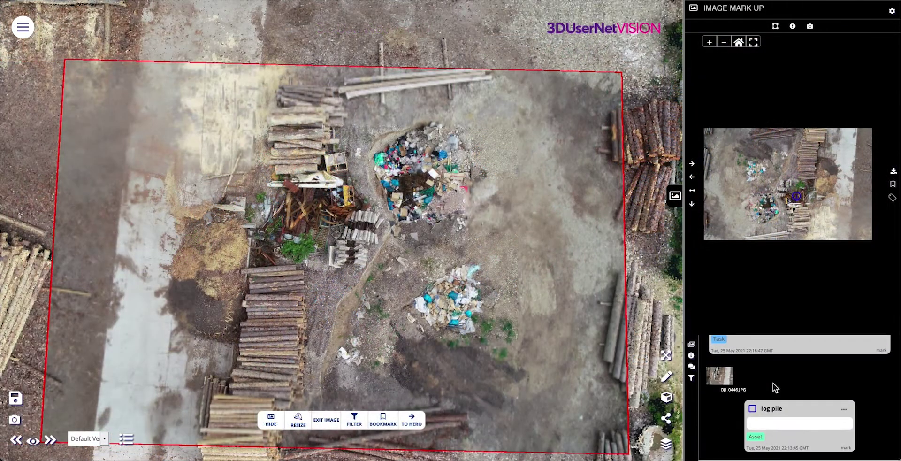
scroll(772, 383, up, 5)
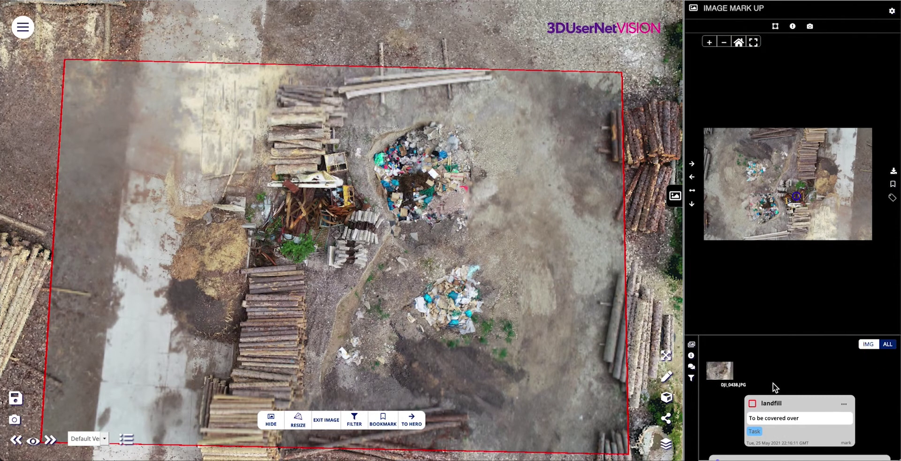
click(845, 405)
click(814, 434)
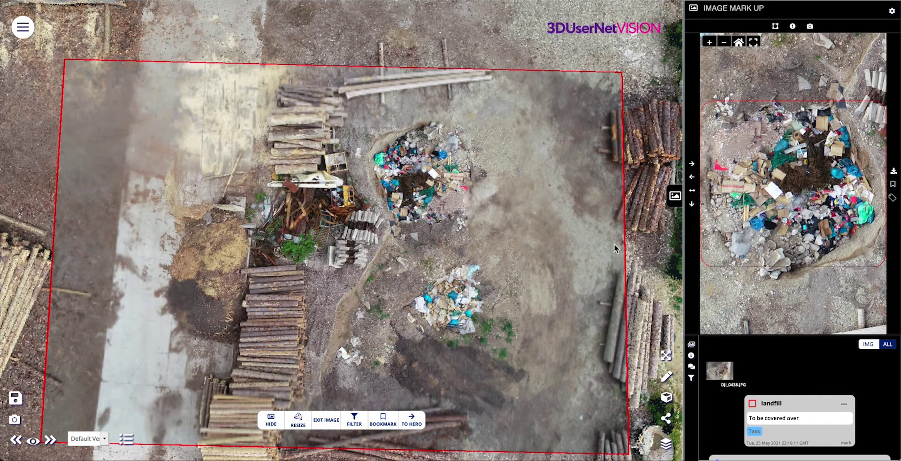
Exit the drone image in the point cloud and save the work as a version
click(326, 420)
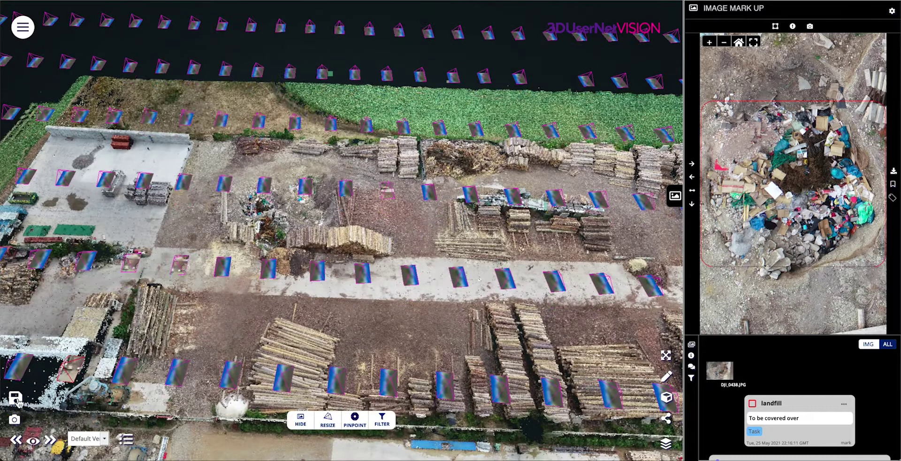
click(16, 398)
click(215, 155)
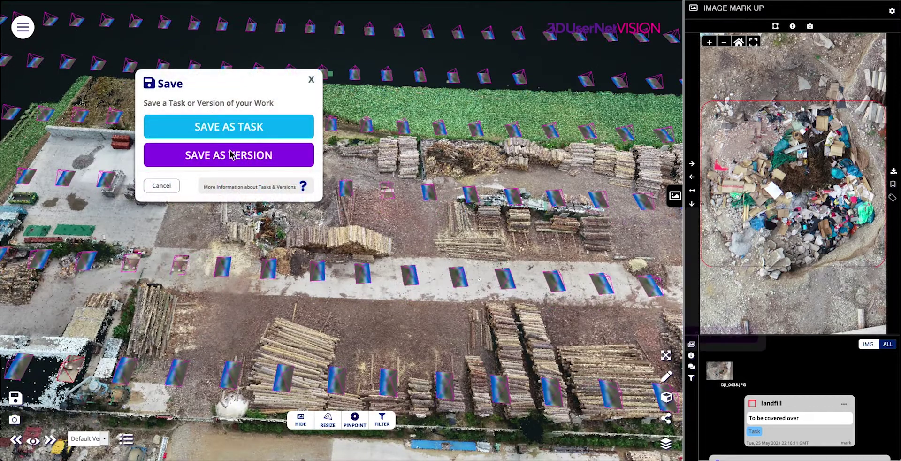
click(708, 334)
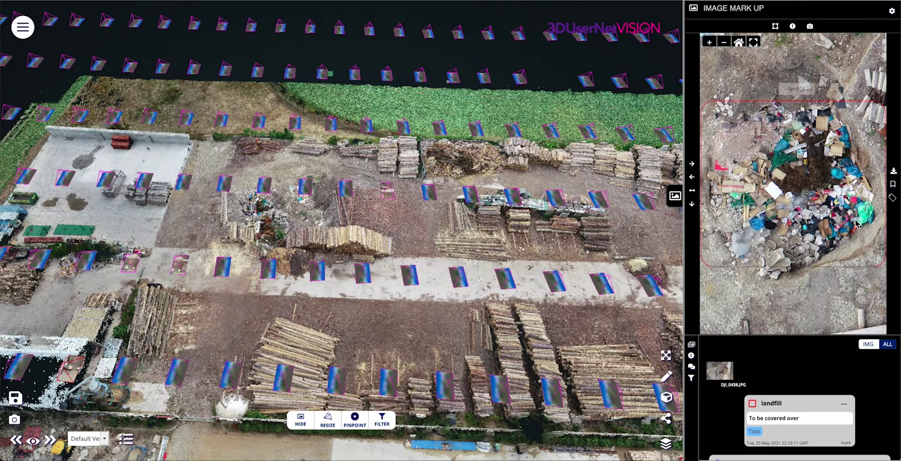
Take a screenshot of the hero image and open Img_screenshot.png with Preview
click(810, 28)
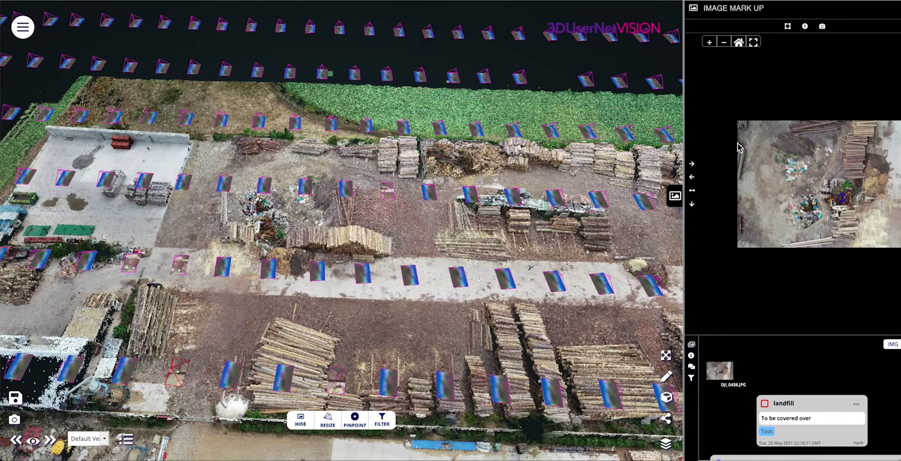
click(454, 304)
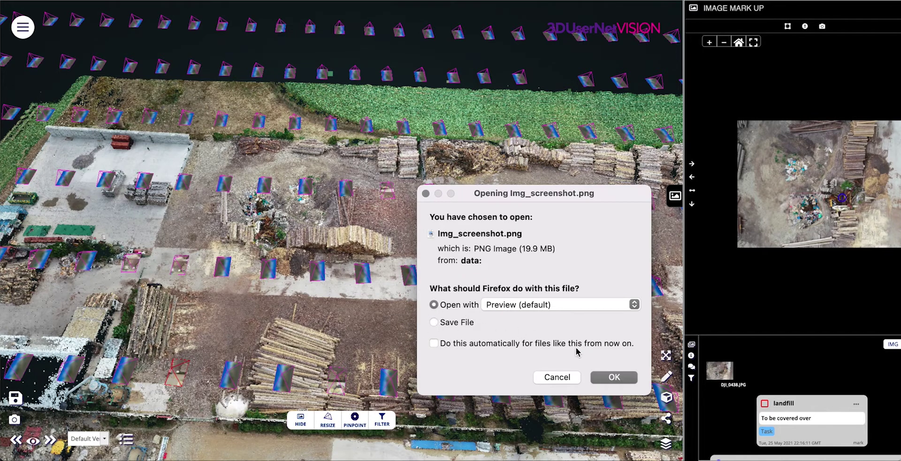
click(607, 378)
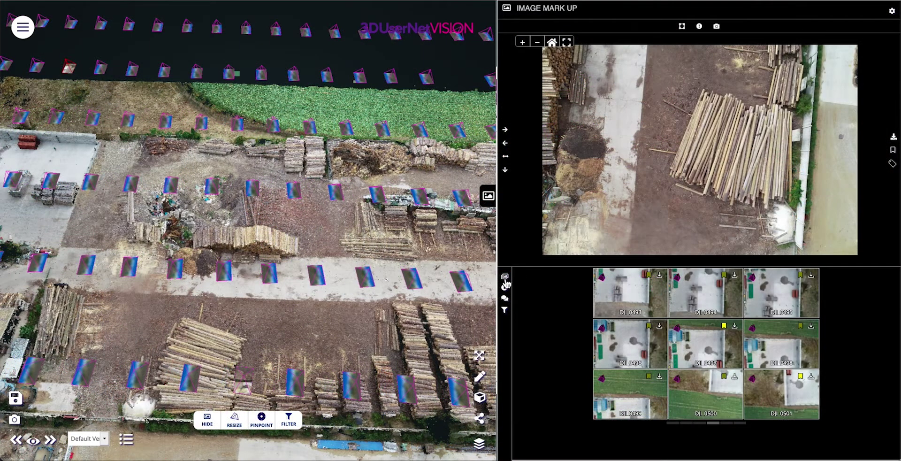
Return to the album overview, open Album 00_00 and look through its pages of image thumbnails
click(505, 278)
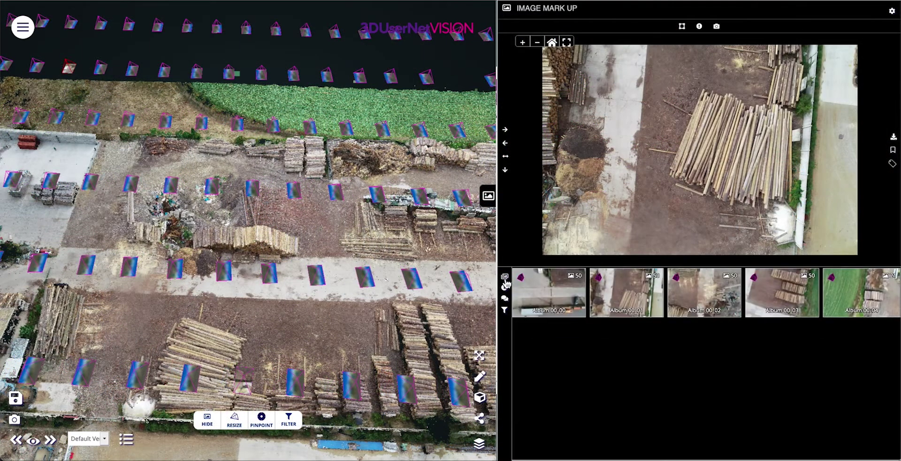
click(560, 299)
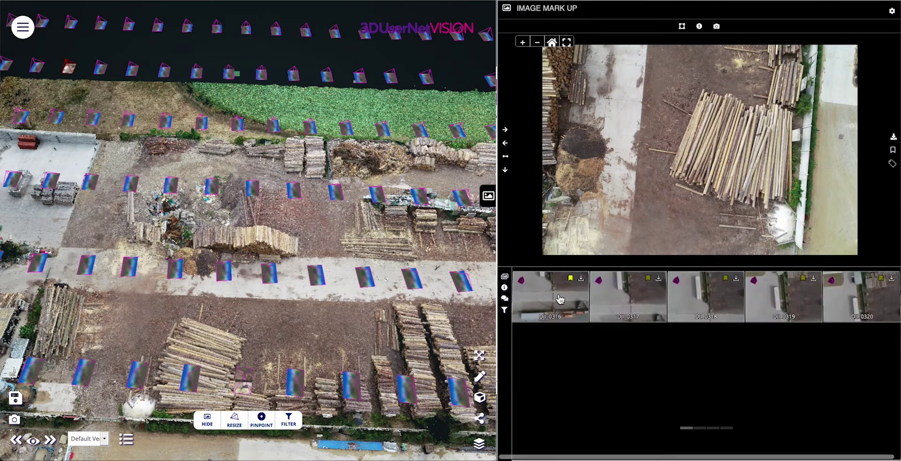
click(704, 430)
click(717, 430)
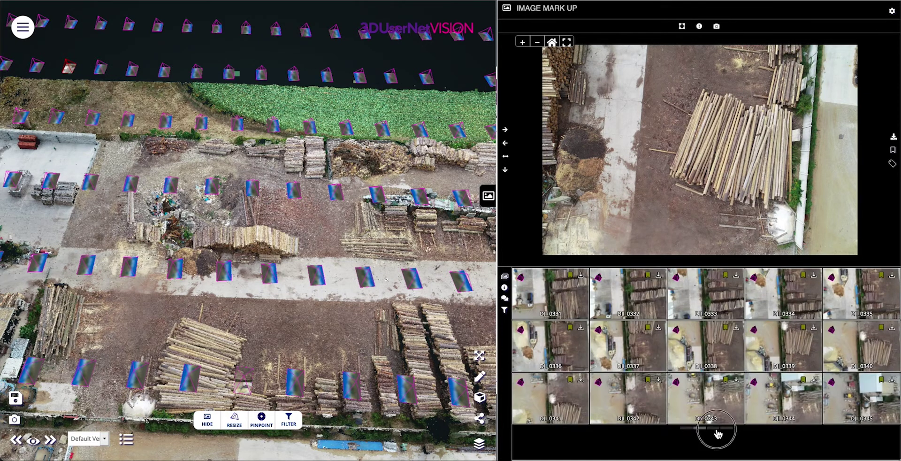
click(727, 429)
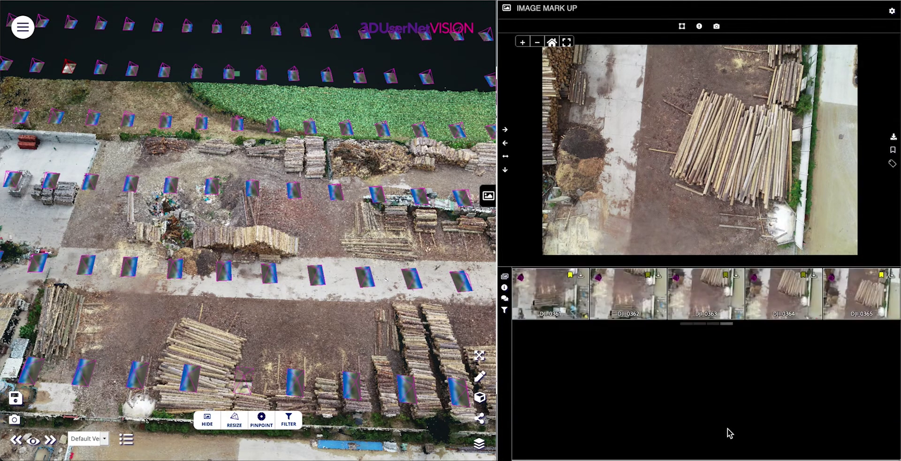
Bookmark image DJI_0330 on the album's first page and open DJI_0329 in both the hero viewer and the point cloud
click(689, 325)
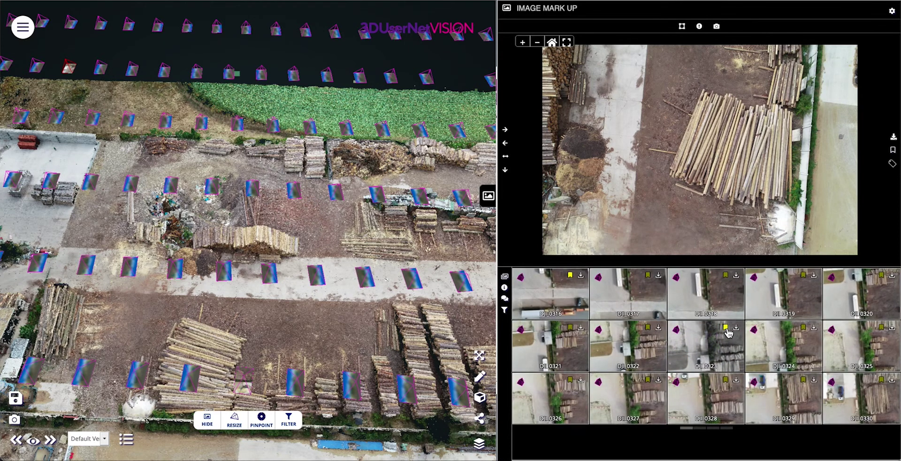
click(881, 381)
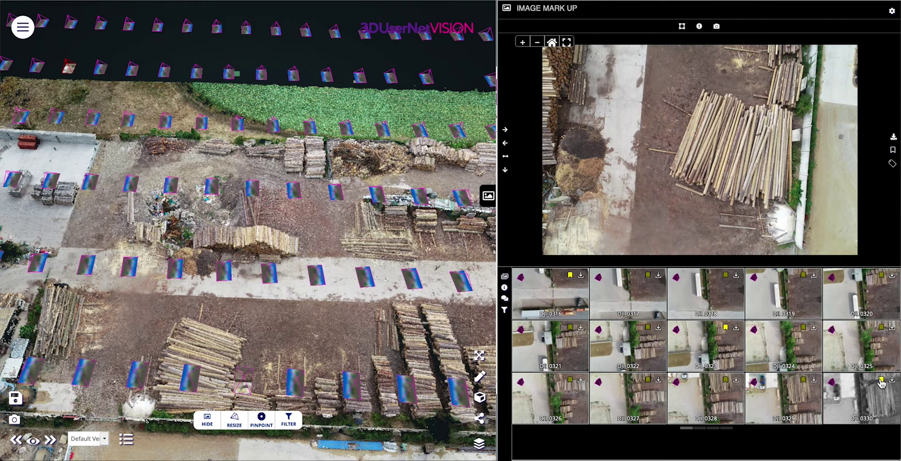
click(792, 393)
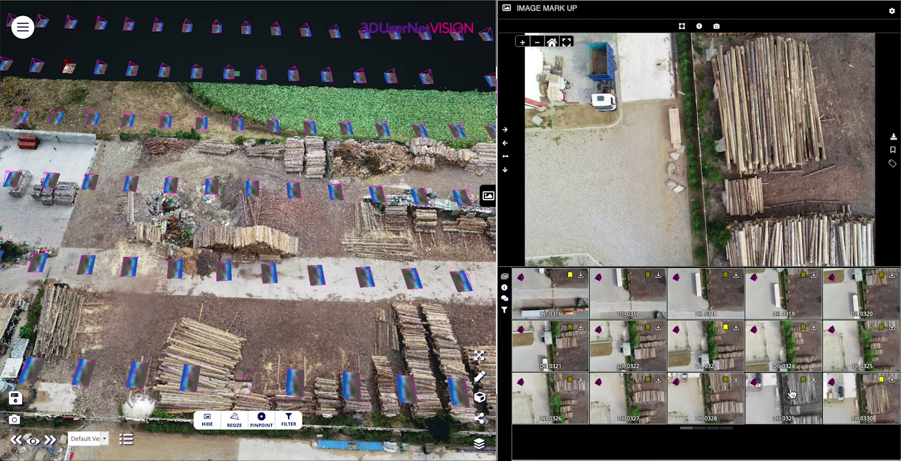
click(791, 393)
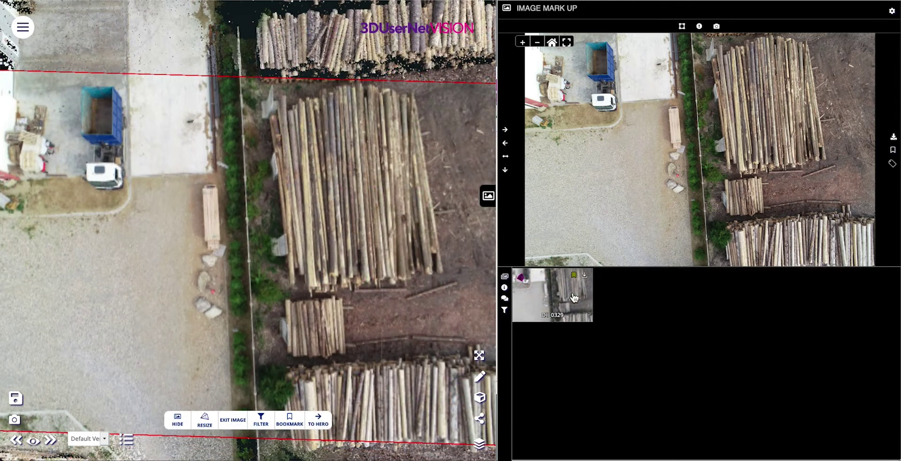
Bookmark image DJI_0329 and open the hero image in the point cloud
click(574, 275)
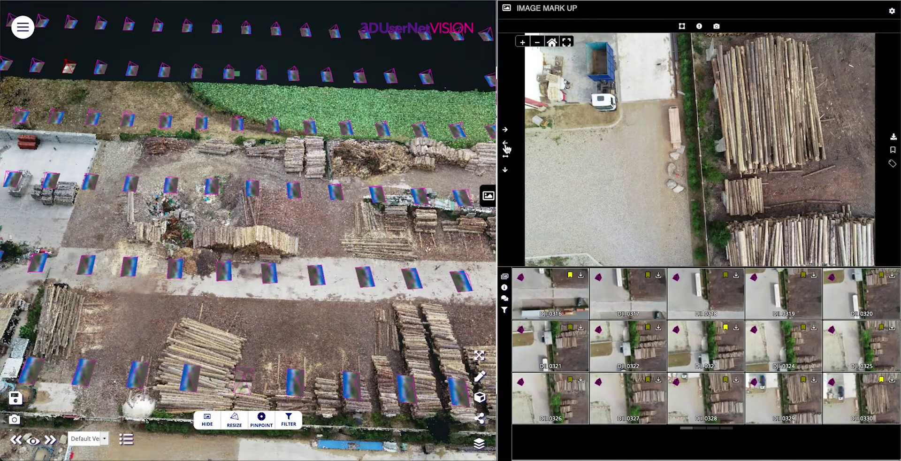
click(505, 145)
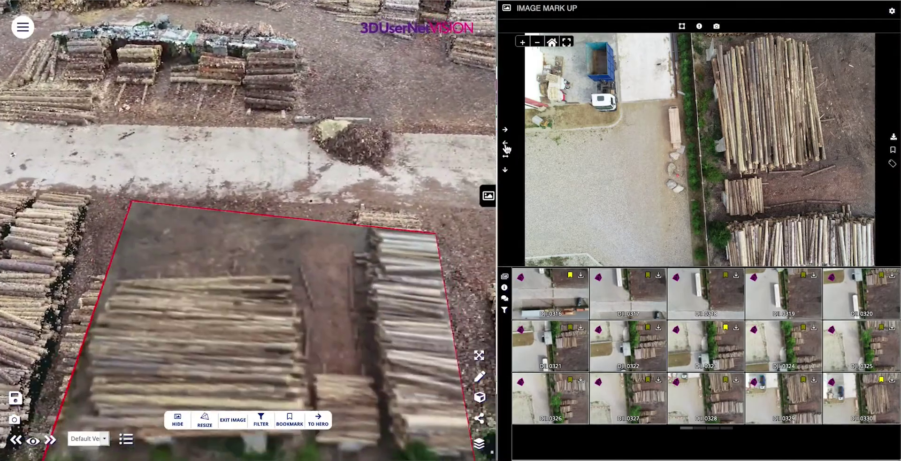
Examine the drone image over the point cloud around the log piles and the hedge from different distances and angles
scroll(224, 134, down, 4)
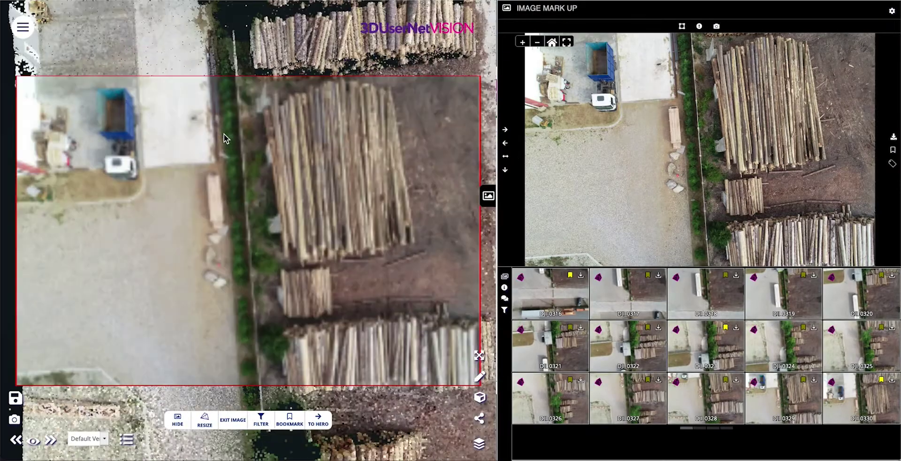
mouse_move(229, 172)
mouse_down()
mouse_move(263, 122)
mouse_move(322, 85)
mouse_move(343, 89)
mouse_move(221, 148)
mouse_move(231, 181)
mouse_up()
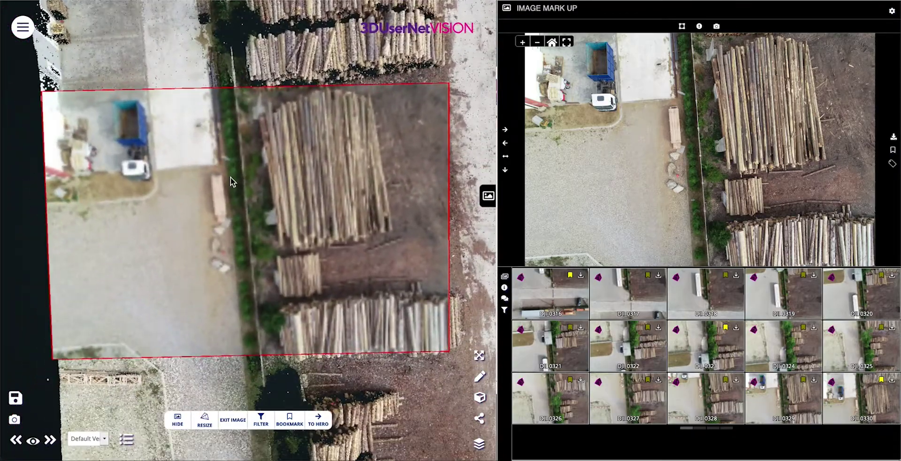
scroll(232, 181, up, 5)
scroll(232, 182, up, 3)
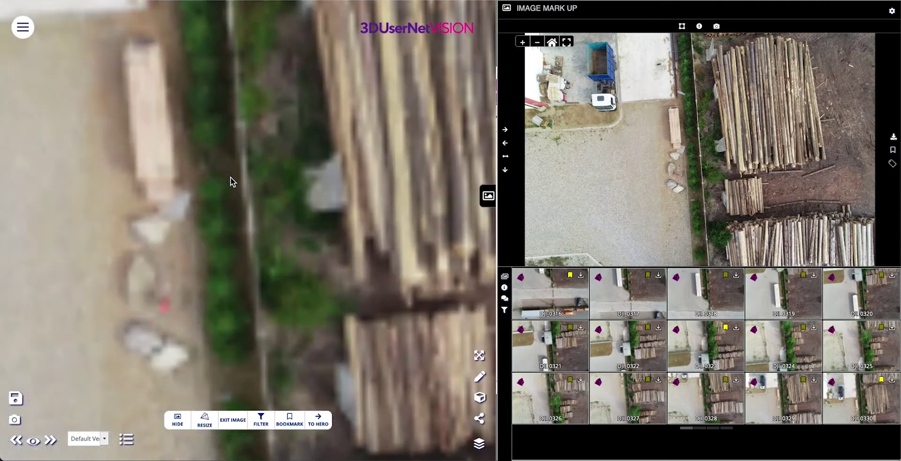
drag(231, 181, 275, 148)
scroll(275, 148, down, 5)
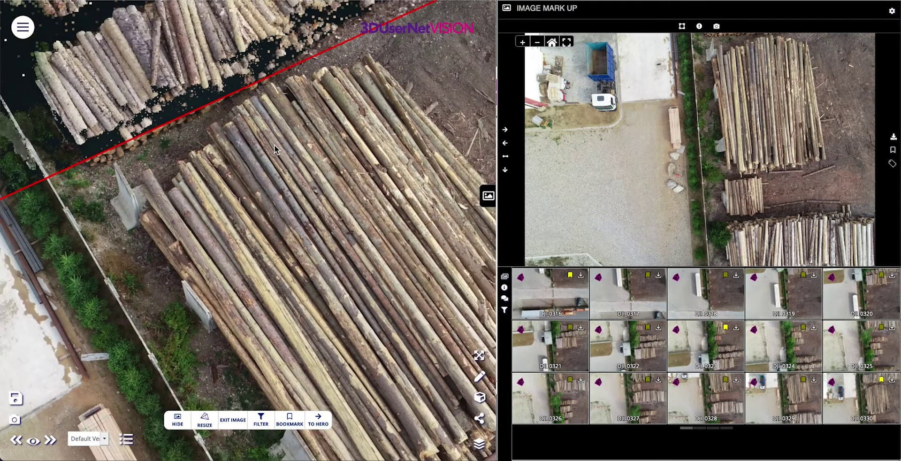
scroll(274, 145, down, 3)
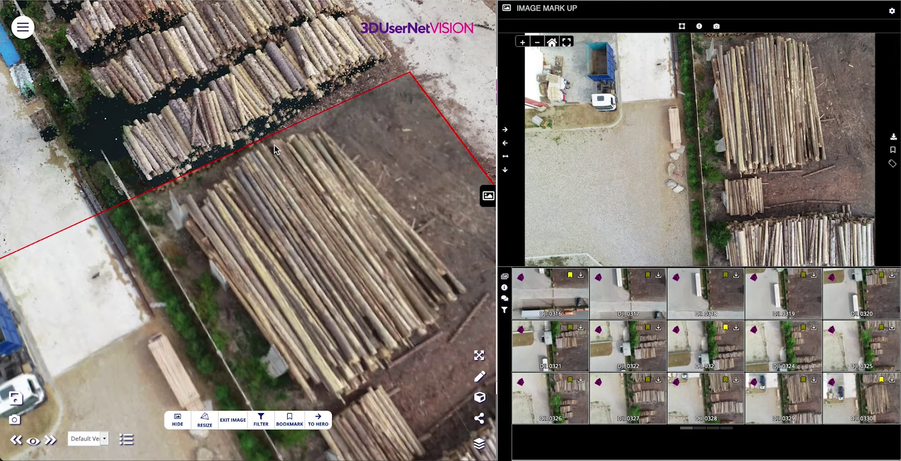
drag(275, 149, 240, 165)
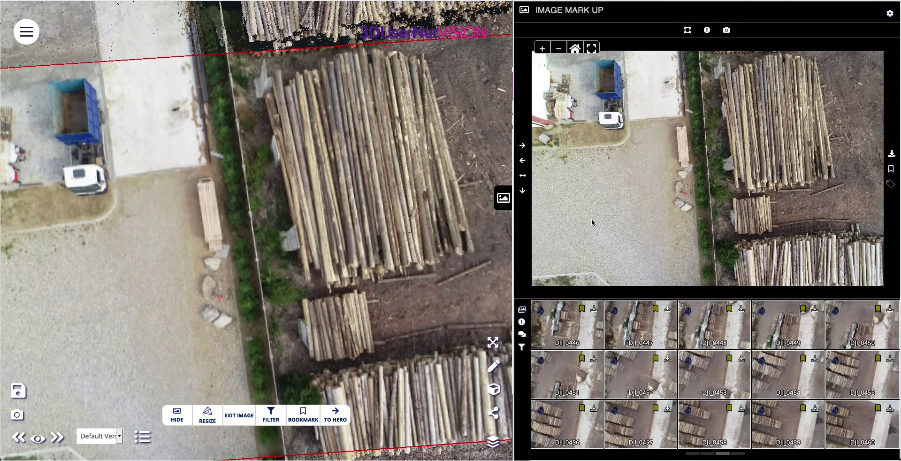
Filter the thumbnails by bookmark, with the filter applied to the 3D view
click(522, 323)
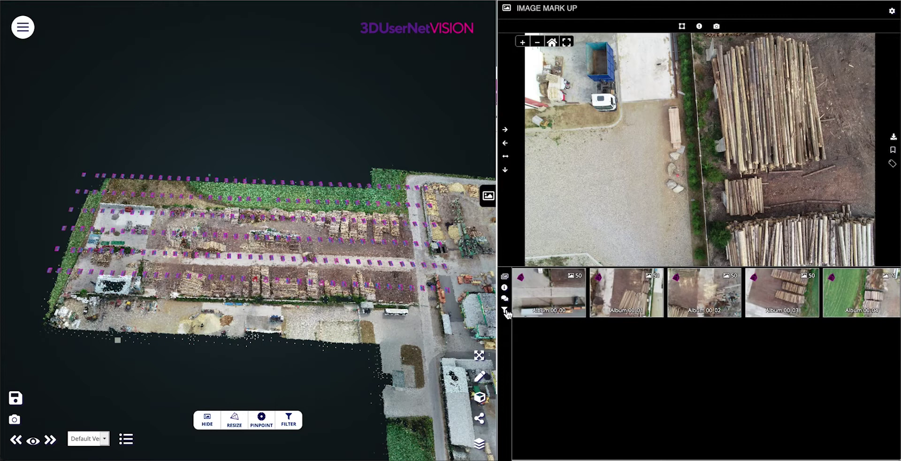
click(505, 311)
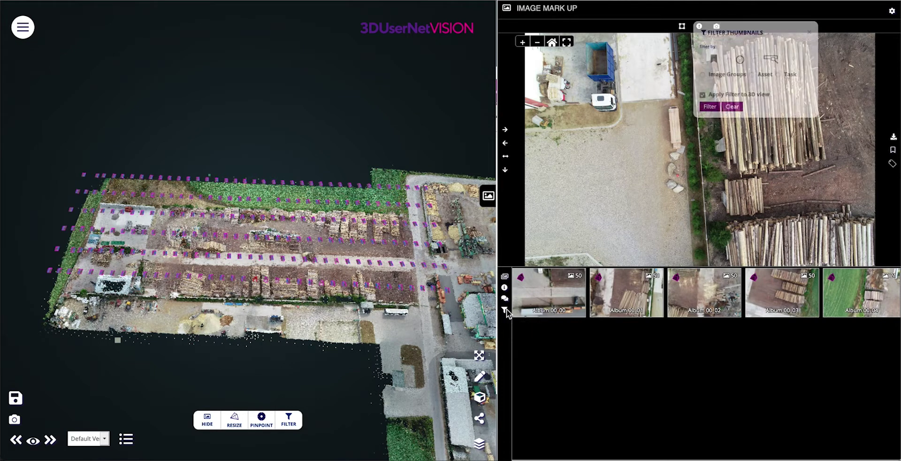
click(703, 60)
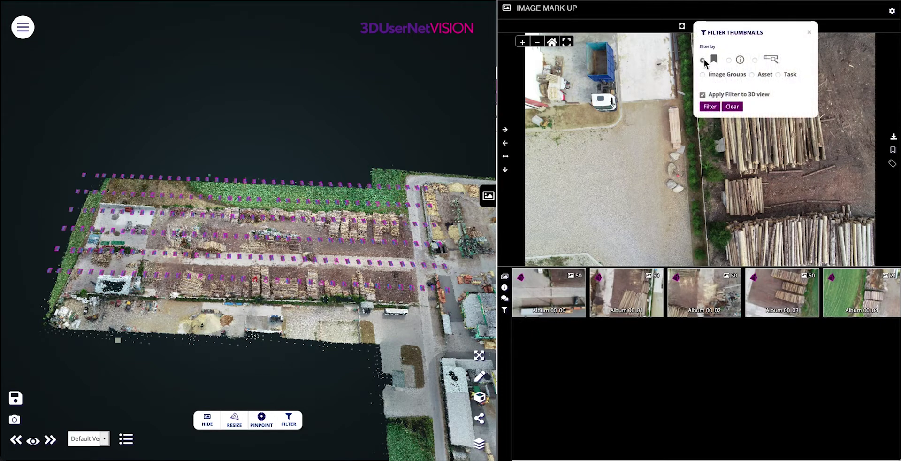
click(710, 107)
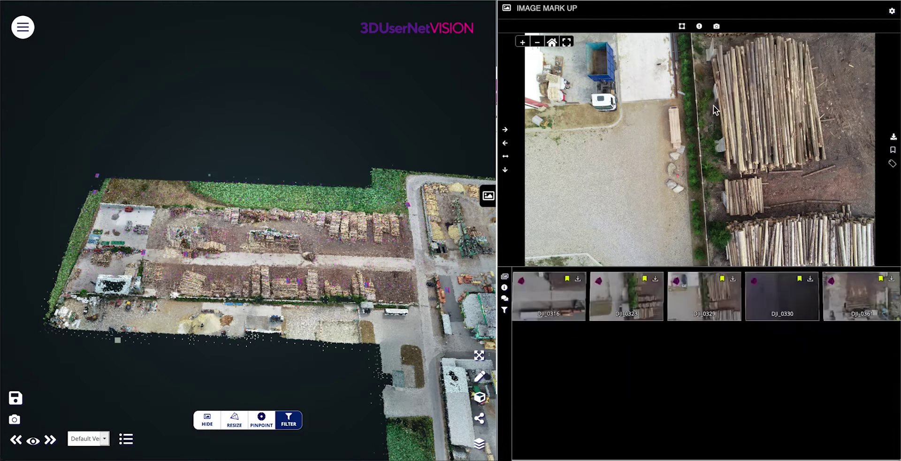
click(314, 321)
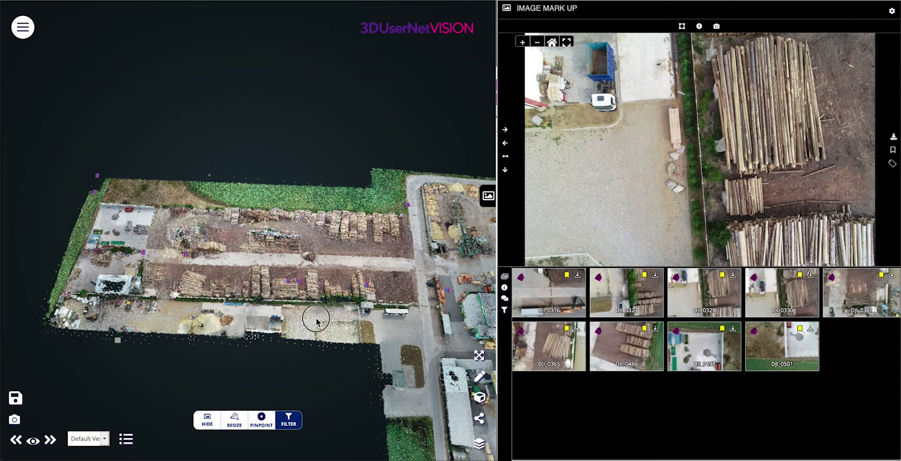
Filter the thumbnails by the information marker, also applying the filter to the 3D view
click(504, 311)
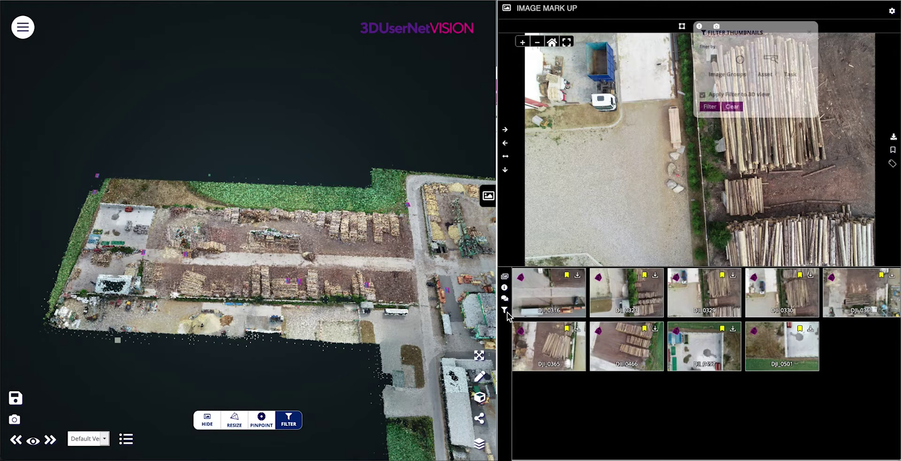
click(730, 61)
click(712, 135)
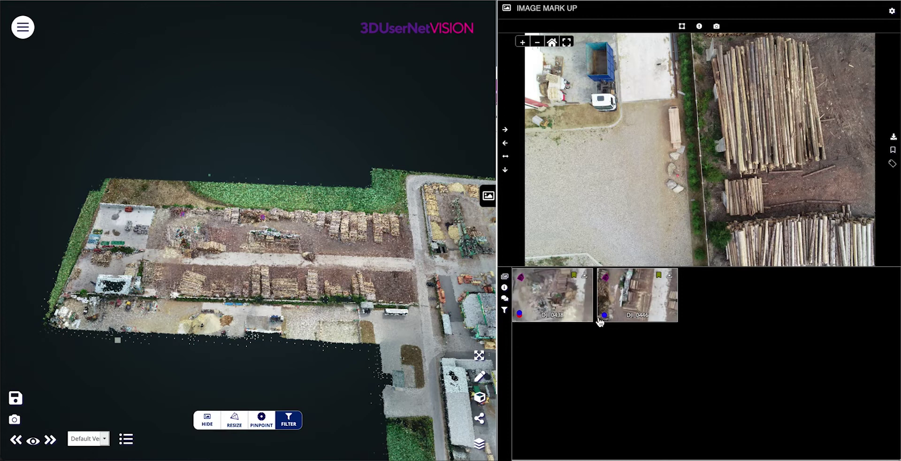
Filter the thumbnails by the magenta image group, showing every 3rd image and applying the filter to the 3D view
click(505, 311)
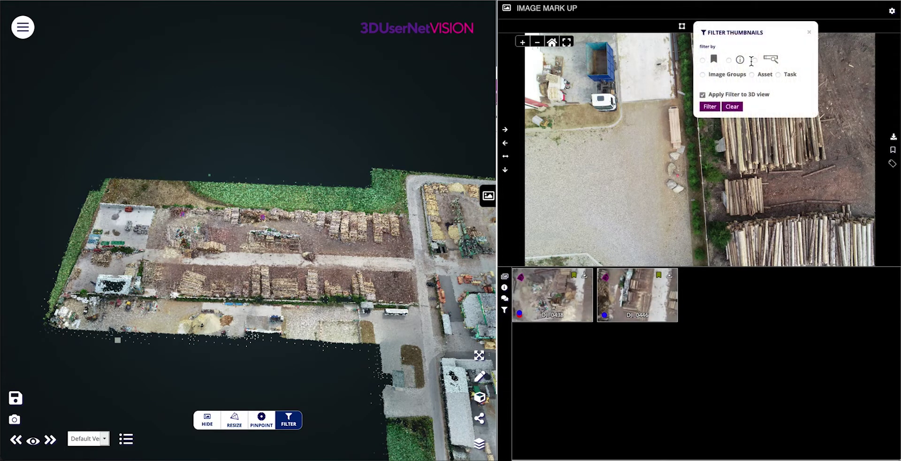
click(754, 60)
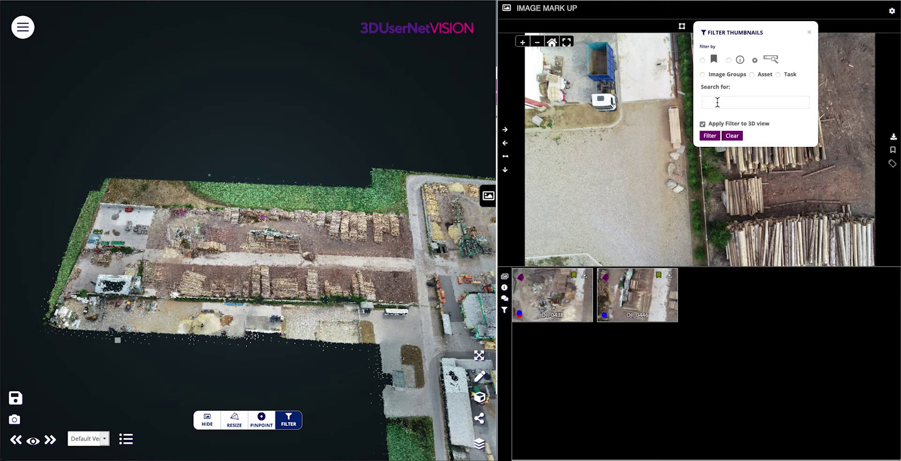
click(702, 75)
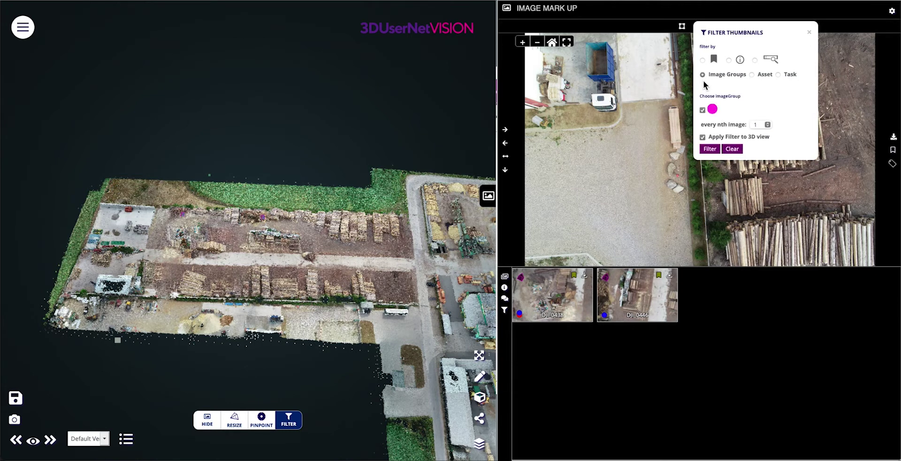
click(768, 125)
click(767, 124)
click(767, 125)
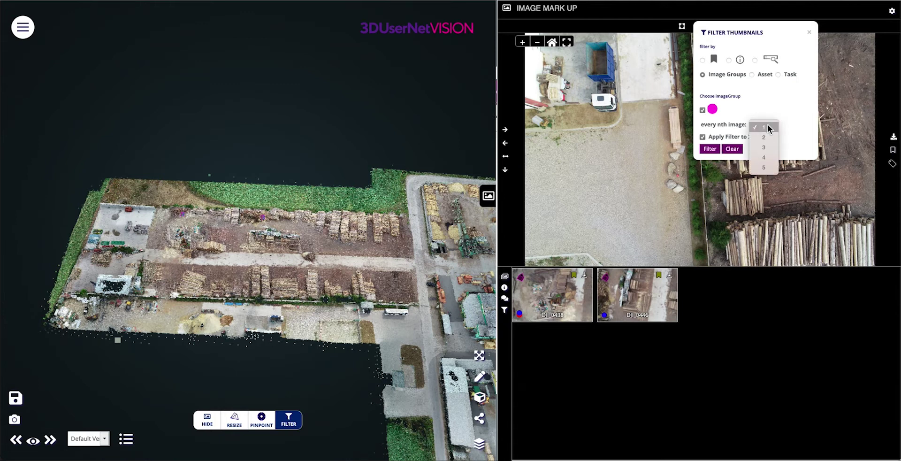
click(765, 147)
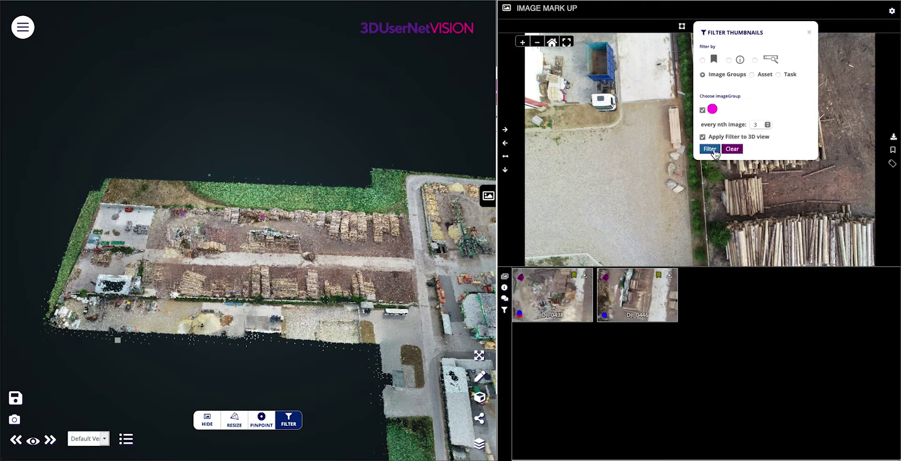
click(709, 149)
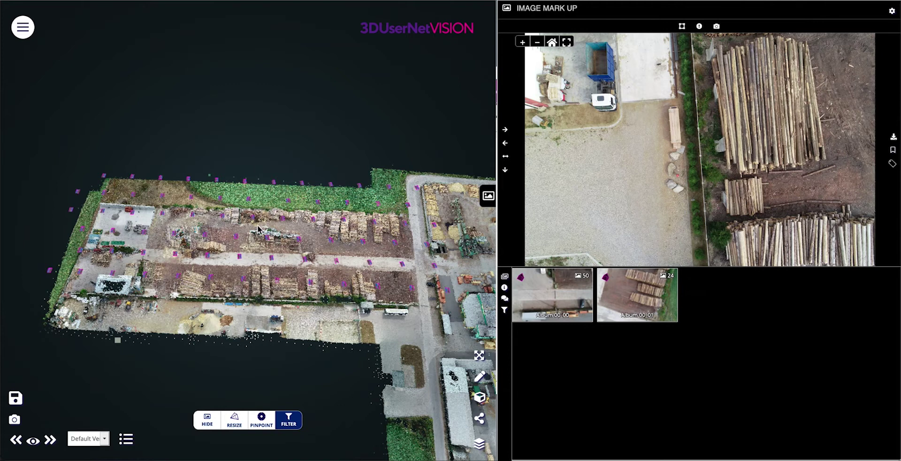
Filter the thumbnails and the 3D view by Asset
click(503, 312)
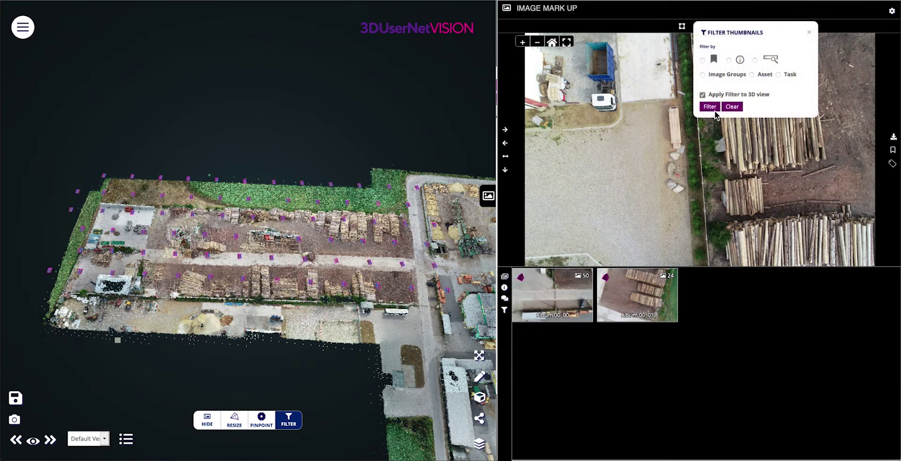
click(752, 75)
click(709, 107)
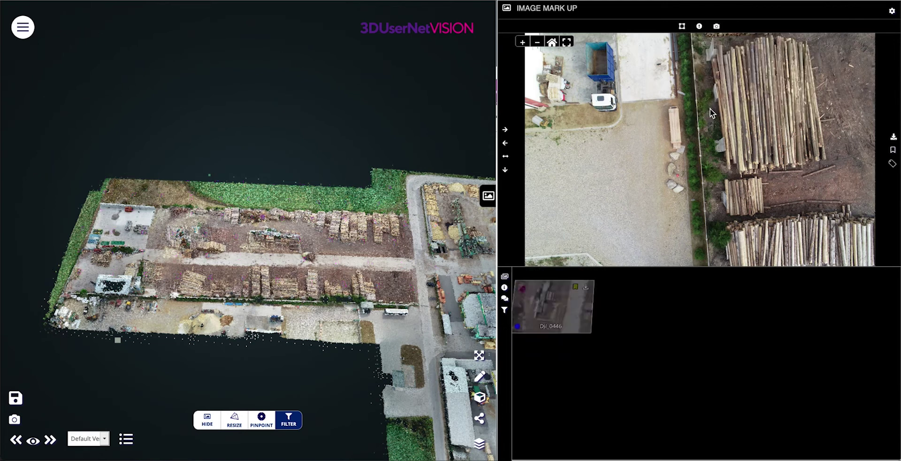
Filter the thumbnails and the 3D view by Task
click(506, 310)
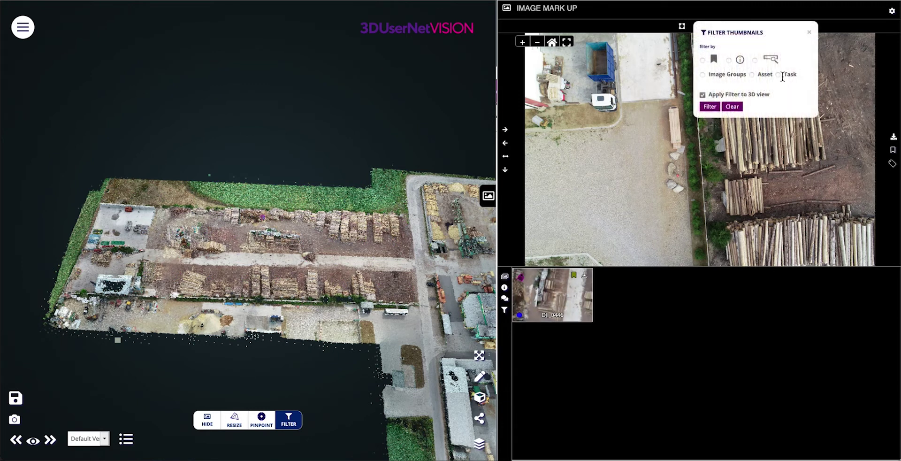
click(779, 76)
click(710, 107)
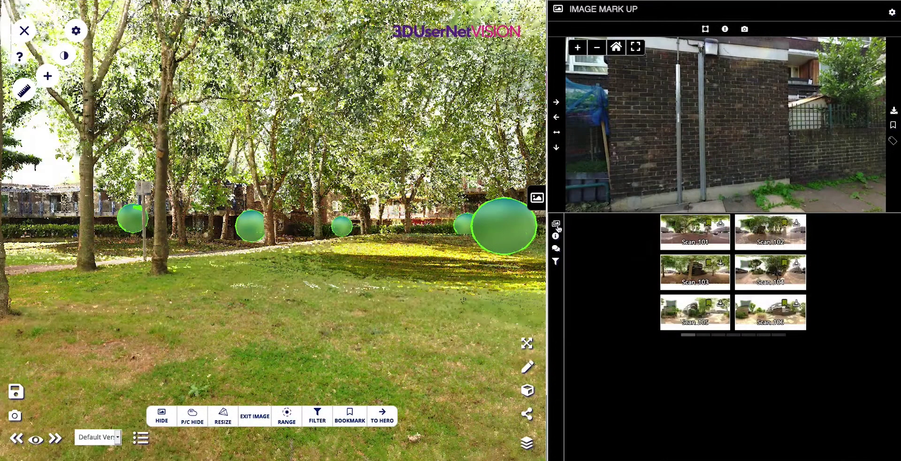
Look around the panorama in the hero viewer of the street scan project and select the Scan_101 thumbnail
drag(643, 124, 838, 121)
drag(680, 140, 839, 142)
drag(670, 157, 748, 133)
click(630, 230)
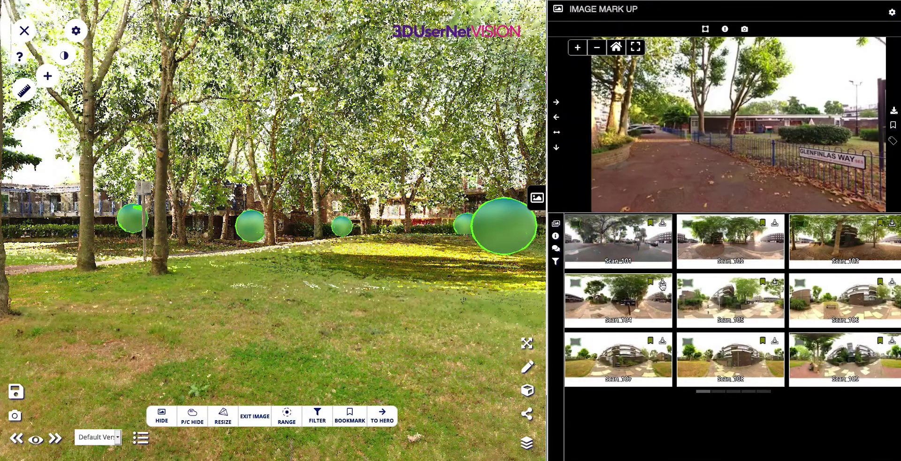
Open Scan_104 in the hero viewer and look around its panorama
click(657, 310)
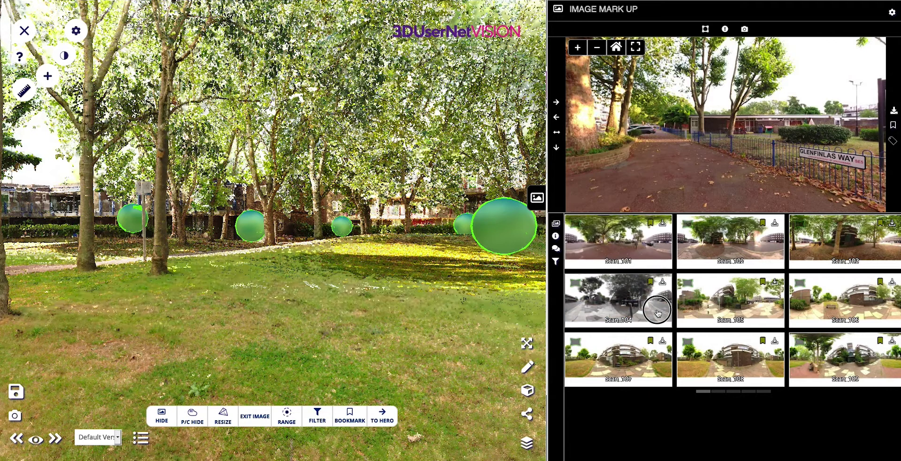
drag(671, 134, 810, 123)
drag(745, 152, 585, 201)
Open the hero panorama in the point cloud, look around the street, and exit the image
click(556, 117)
drag(190, 183, 415, 140)
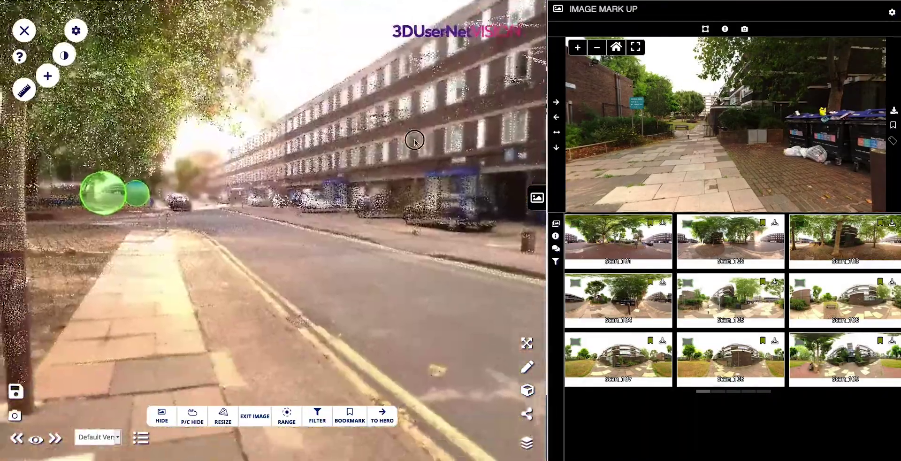
click(255, 416)
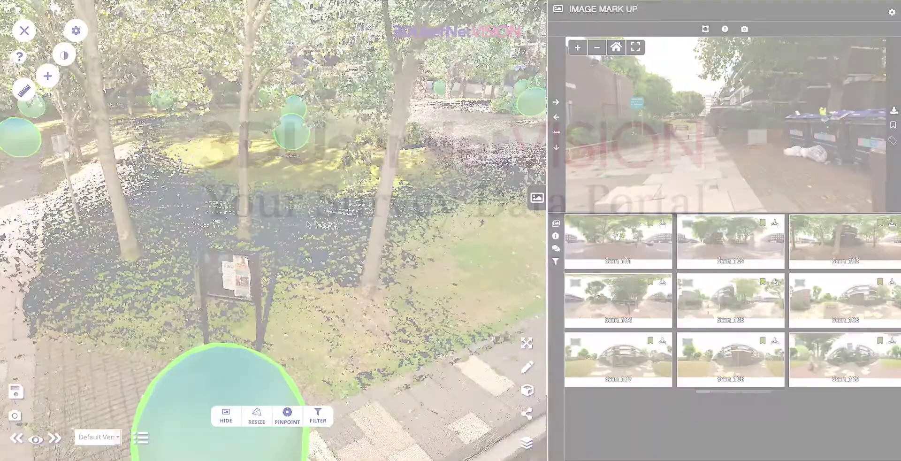